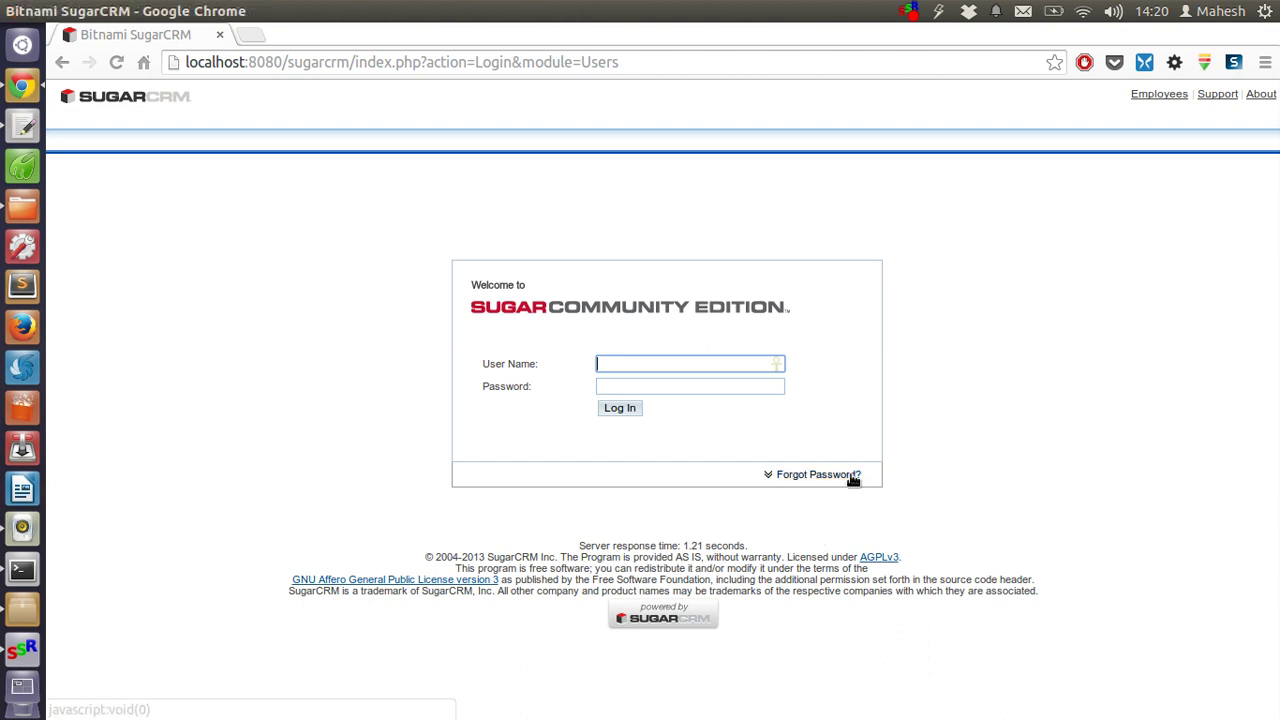
- Log in to SugarCRM with the user's account name and password
{"action": "key", "text": "Tab"}
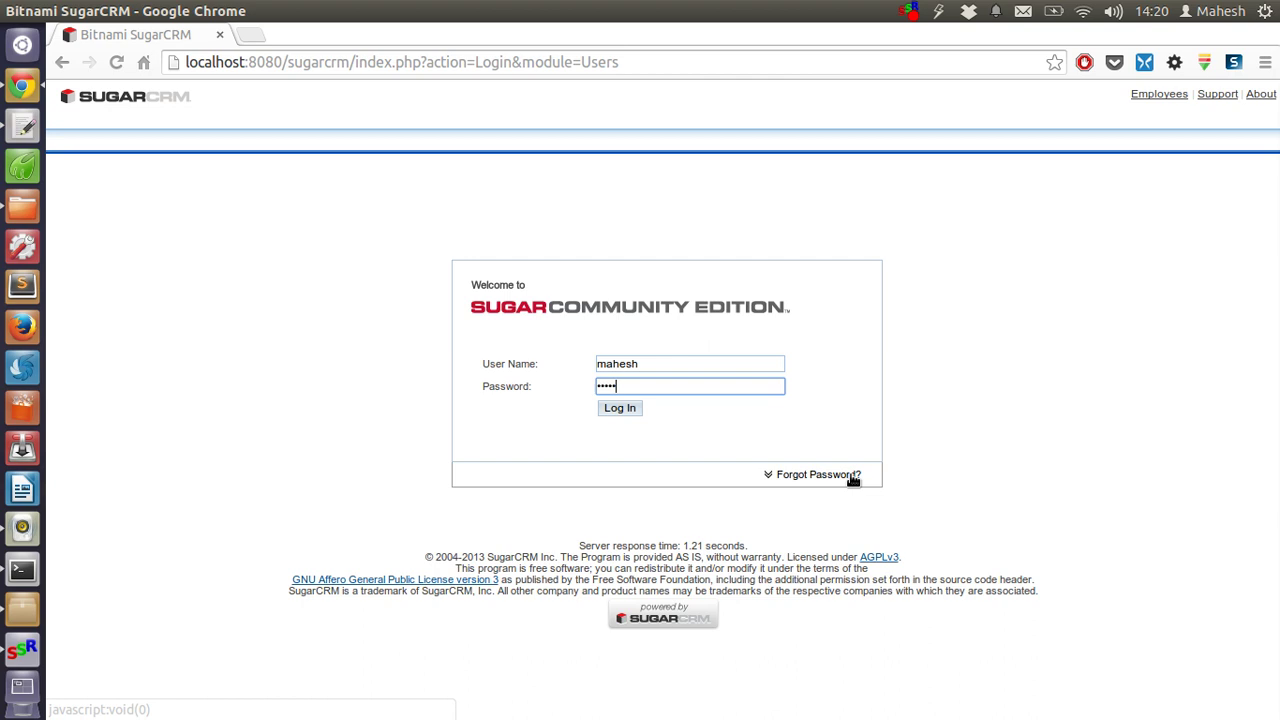
{"action": "key", "text": "Return"}
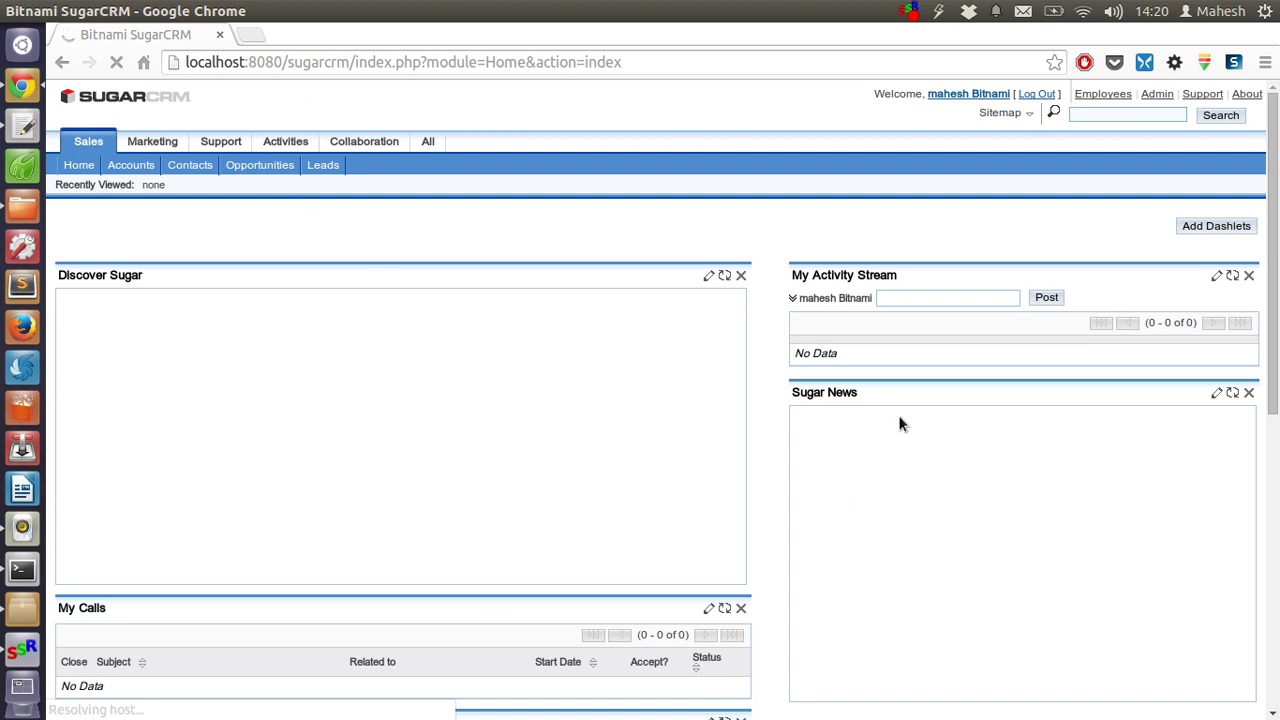
- Remove the Discover Sugar and Sugar News dashlets, confirming each removal with OK
{"action": "left_click", "coordinate": [759, 263]}
{"action": "key", "text": "Return"}
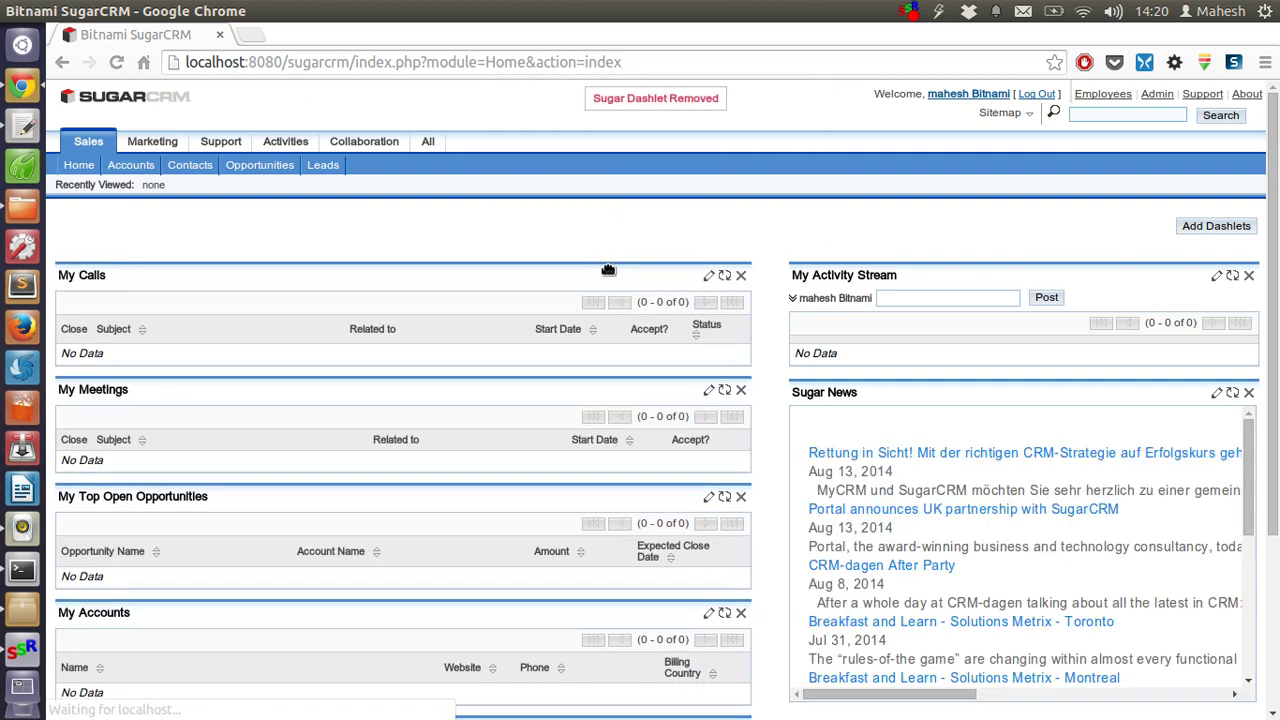
{"action": "scroll", "coordinate": [629, 286], "scroll_direction": "down", "scroll_amount": 3}
{"action": "left_click", "coordinate": [1248, 243]}
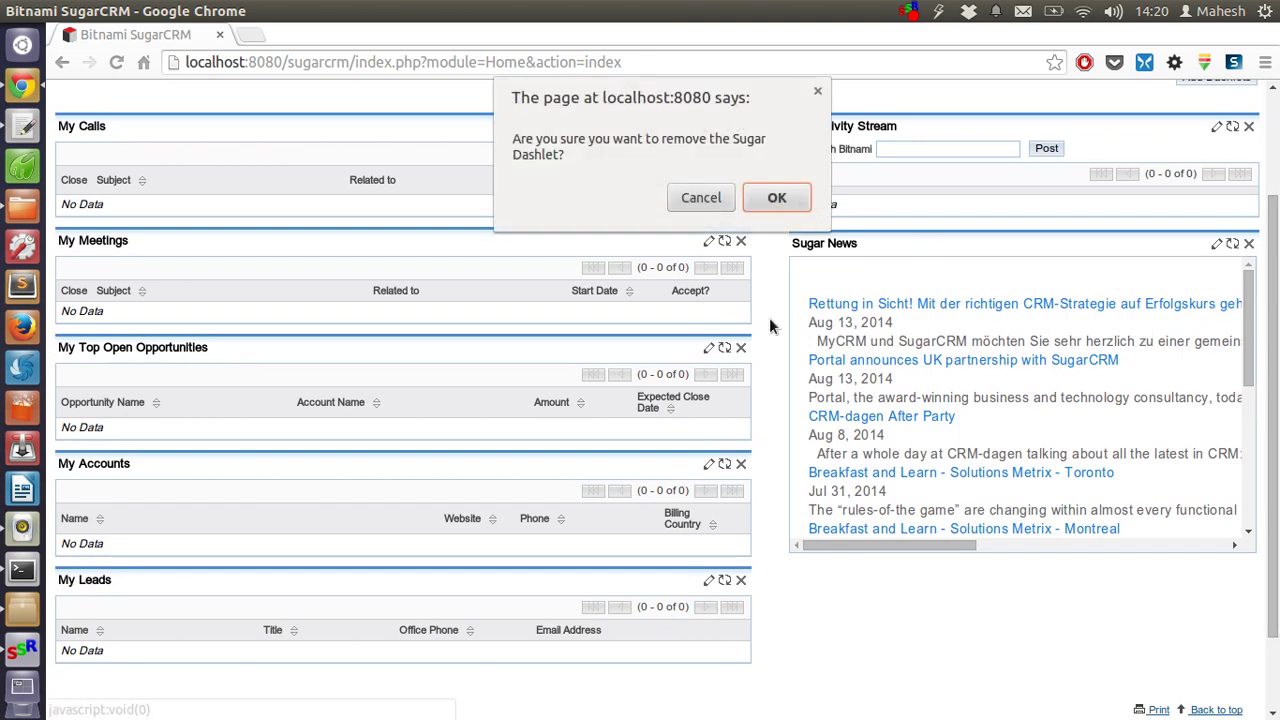
{"action": "key", "text": "Return"}
{"action": "scroll", "coordinate": [769, 320], "scroll_direction": "down", "scroll_amount": 2}
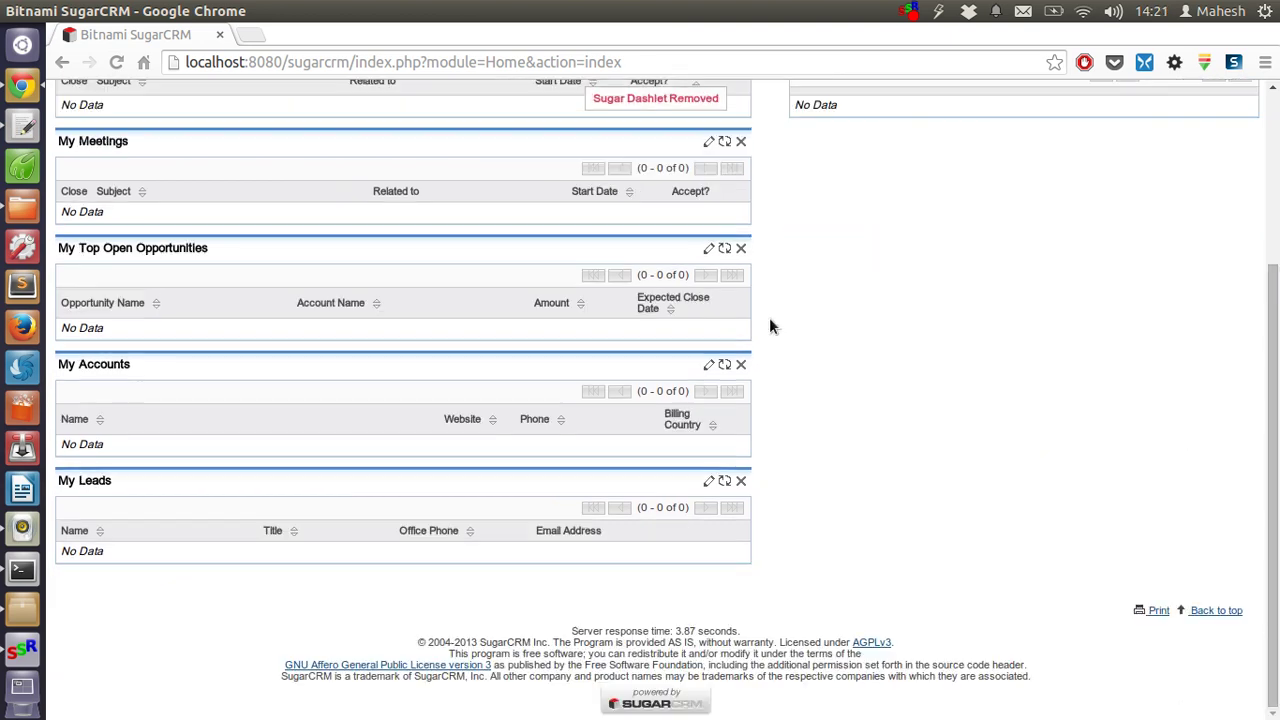
{"action": "scroll", "coordinate": [726, 266], "scroll_direction": "up", "scroll_amount": 5}
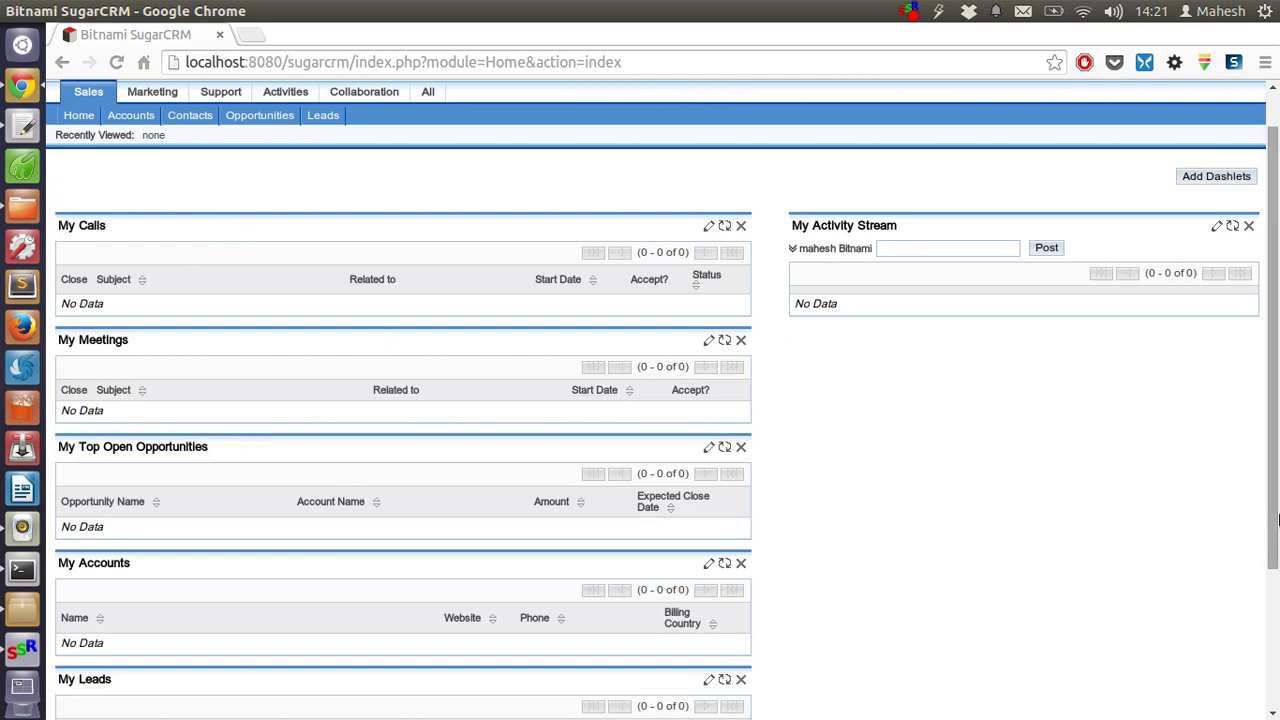
{"action": "scroll", "coordinate": [1150, 380], "scroll_direction": "up", "scroll_amount": 1}
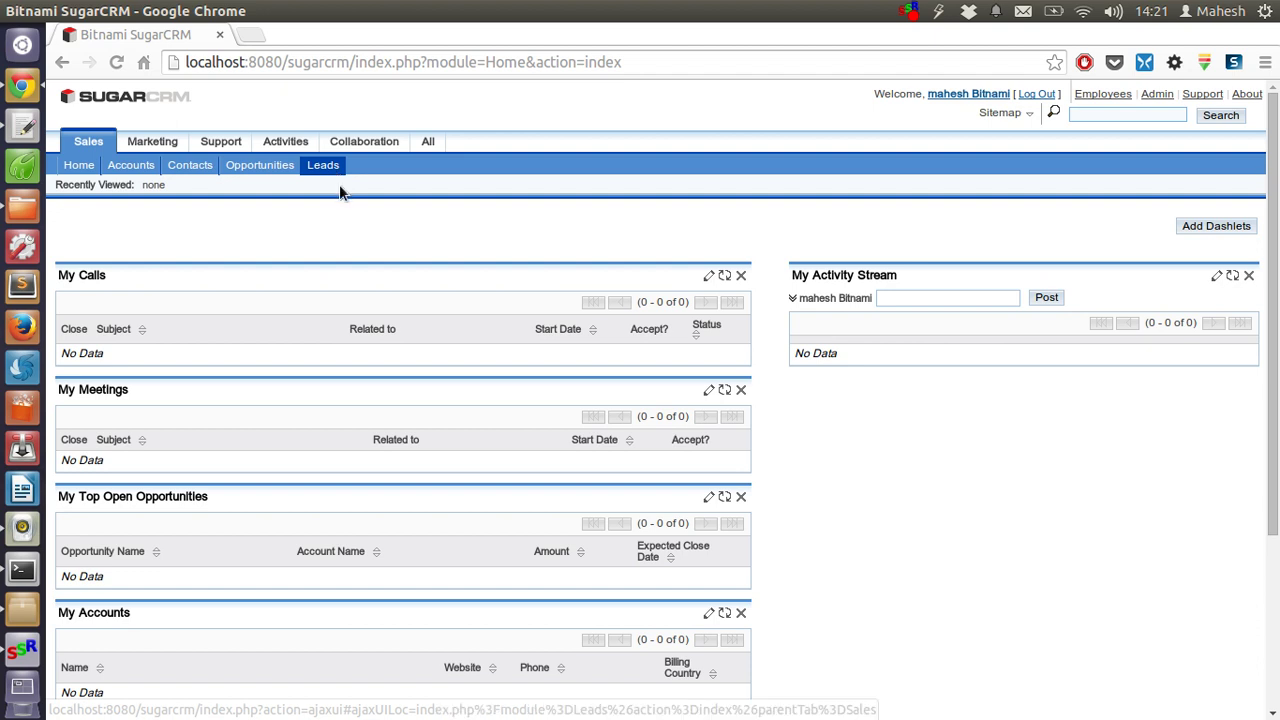
- Open the Contacts module, visit Import Contacts, then return to the empty contacts list
{"action": "left_click", "coordinate": [186, 170]}
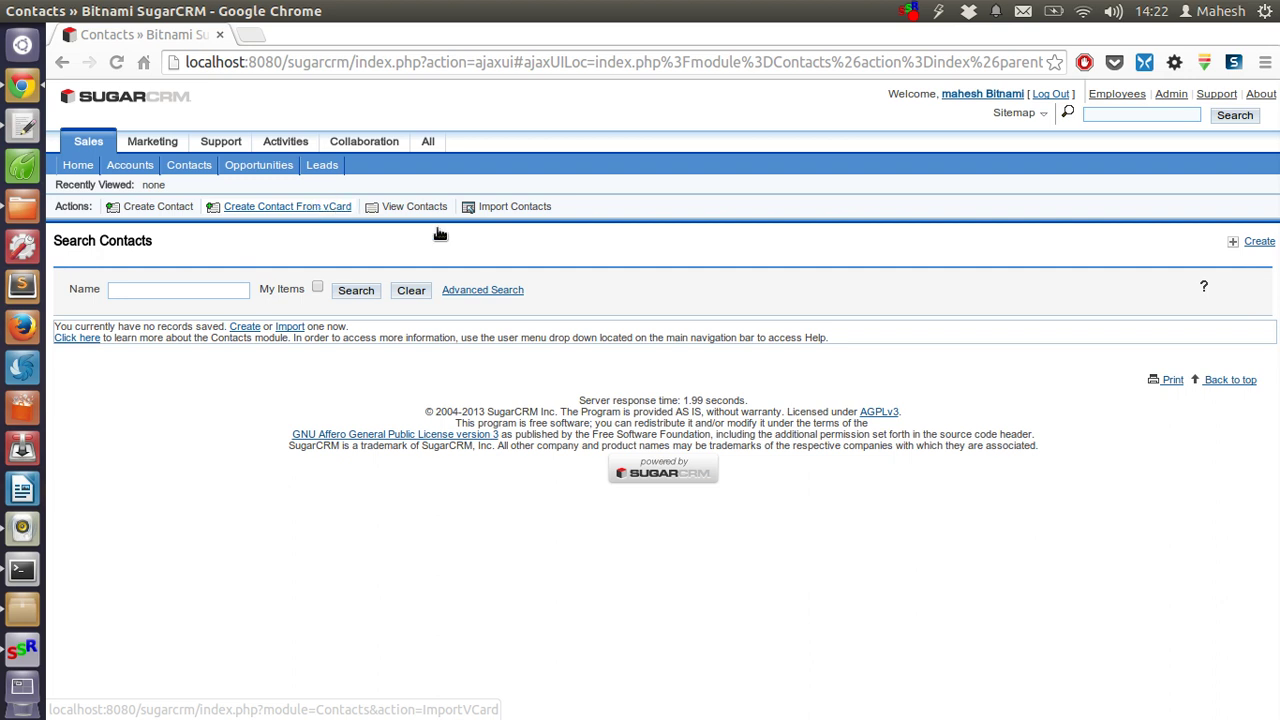
{"action": "left_click", "coordinate": [588, 206]}
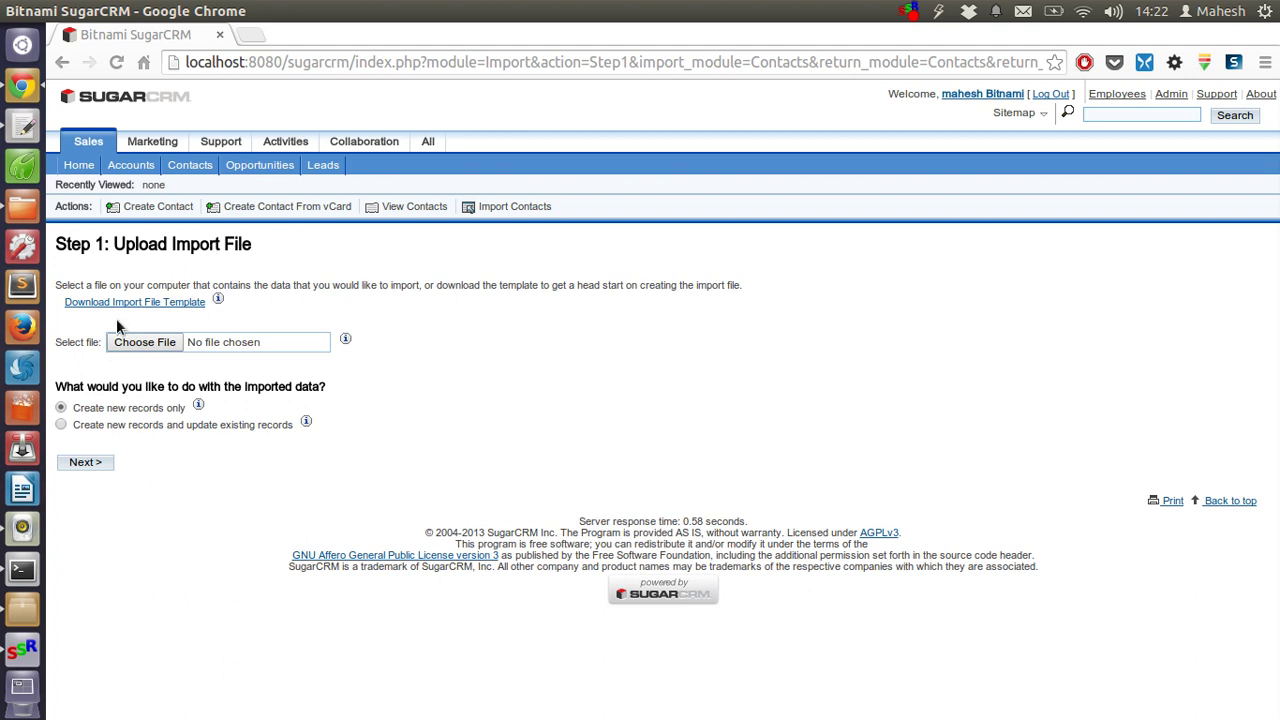
{"action": "left_click", "coordinate": [402, 210]}
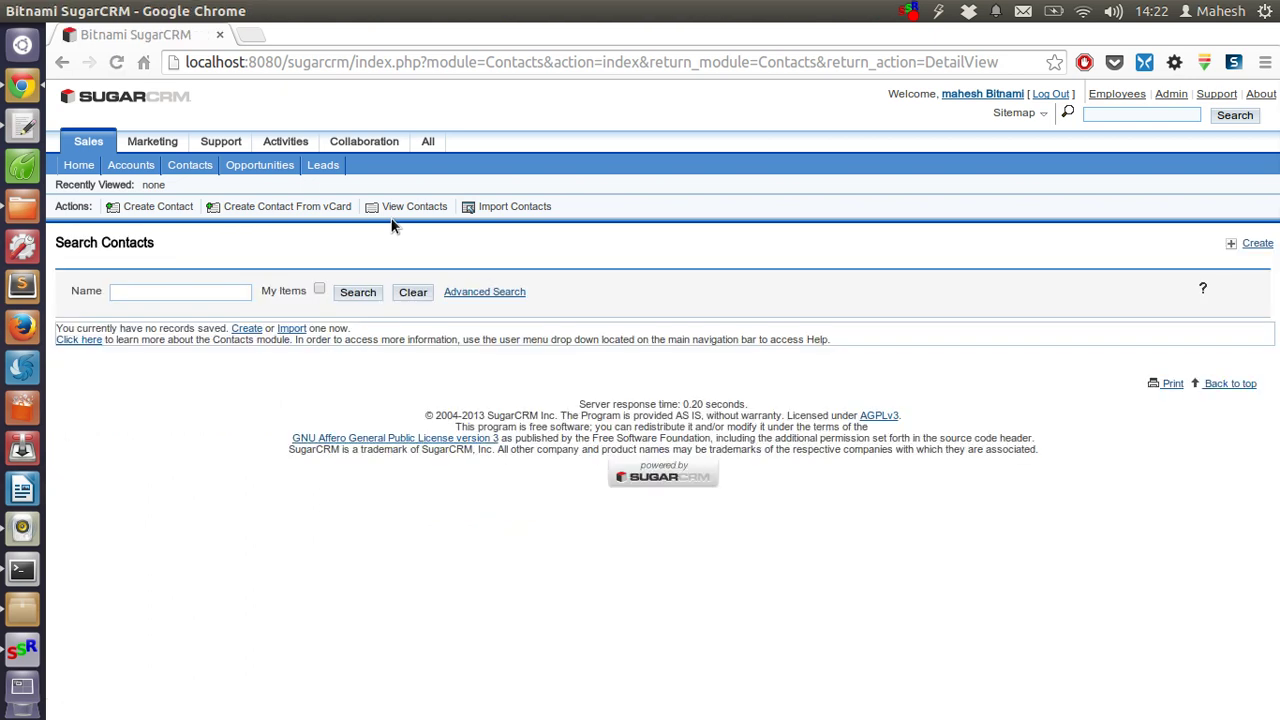
- Start a new contact with salutation Mr. and the contact's first and last name
{"action": "left_click", "coordinate": [138, 212]}
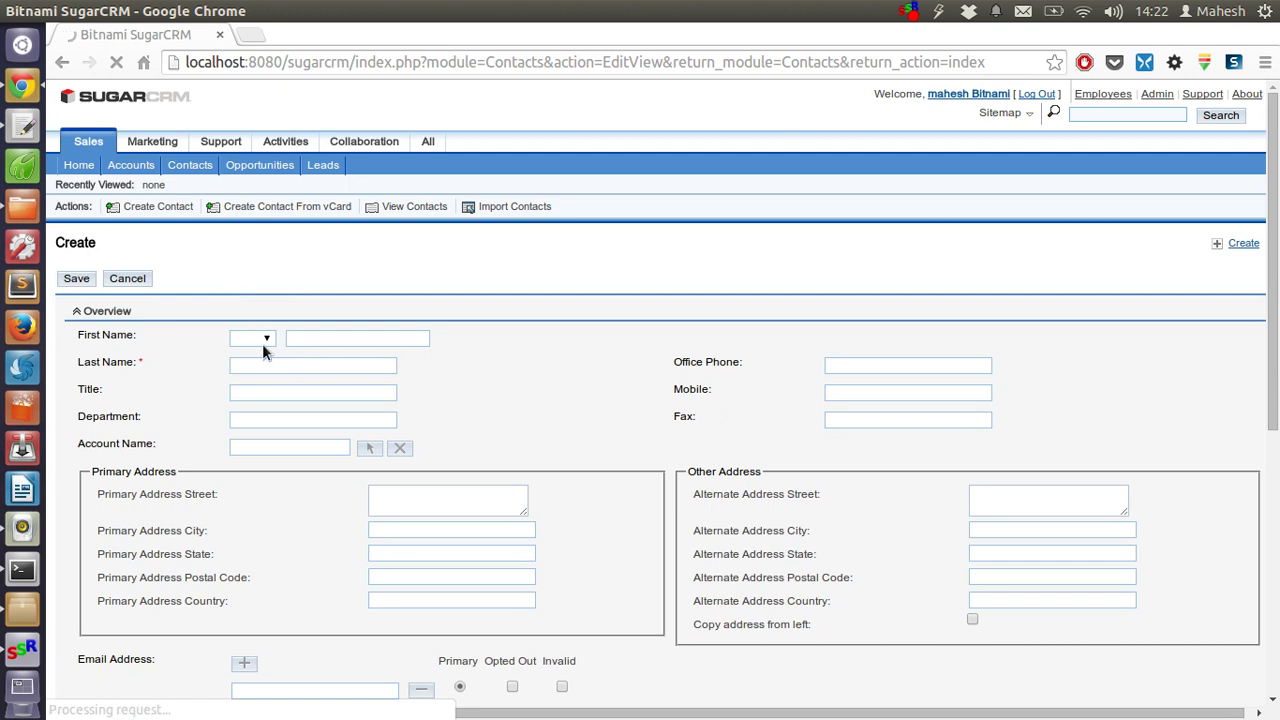
{"action": "left_click", "coordinate": [262, 342]}
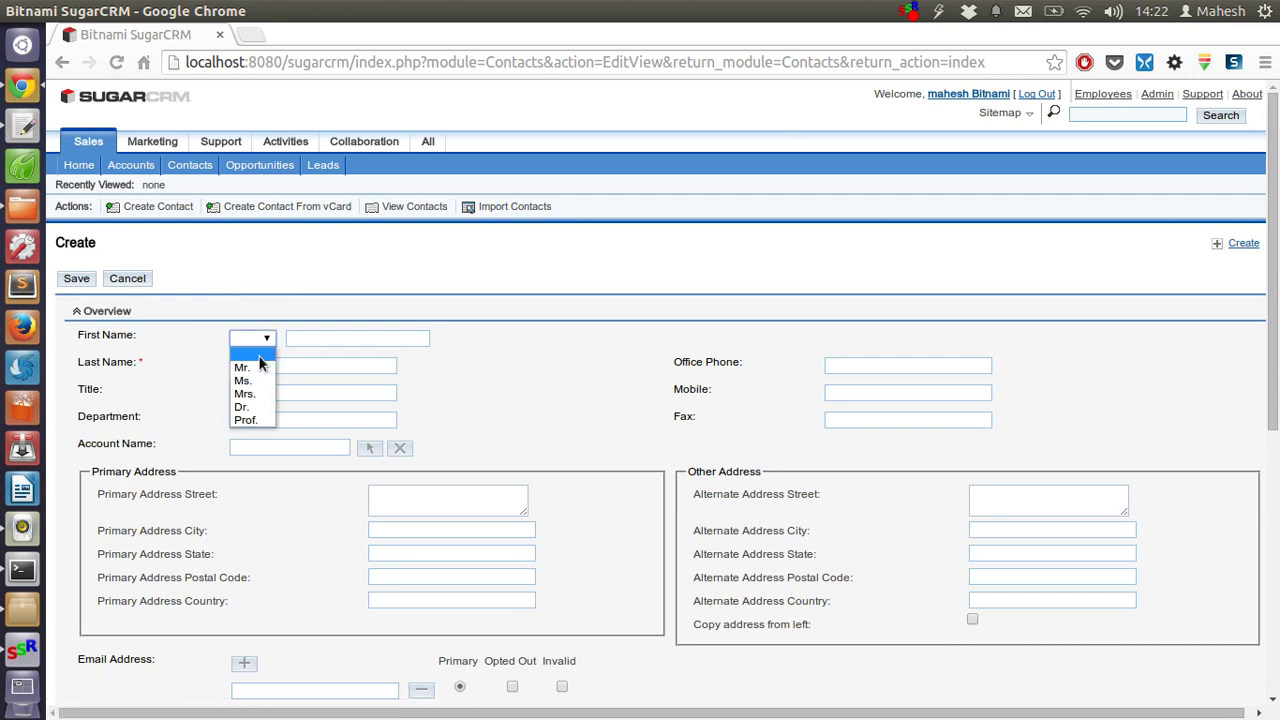
{"action": "key", "text": "Return"}
{"action": "left_click", "coordinate": [334, 341]}
{"action": "type", "text": "JOhn"}
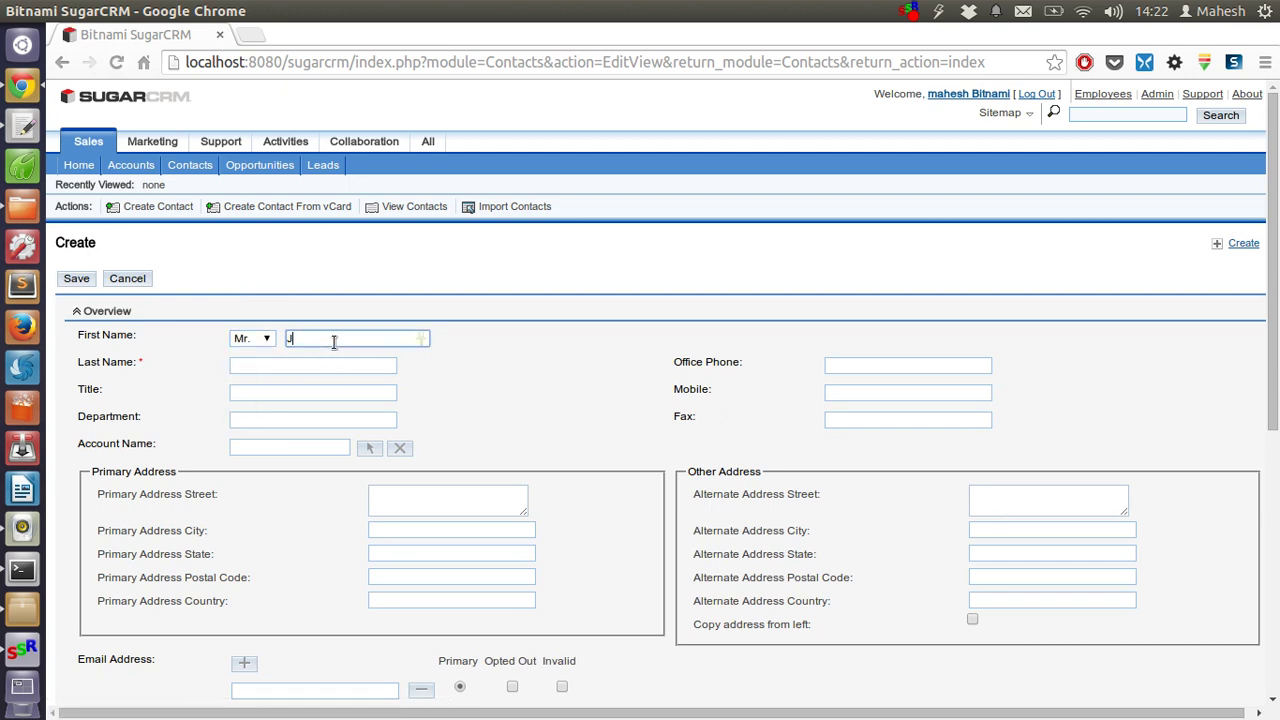
{"action": "key", "text": "BackSpace"}
{"action": "key", "text": "BackSpace"}
{"action": "key", "text": "BackSpace"}
{"action": "type", "text": "ohn"}
{"action": "key", "text": "Tab"}
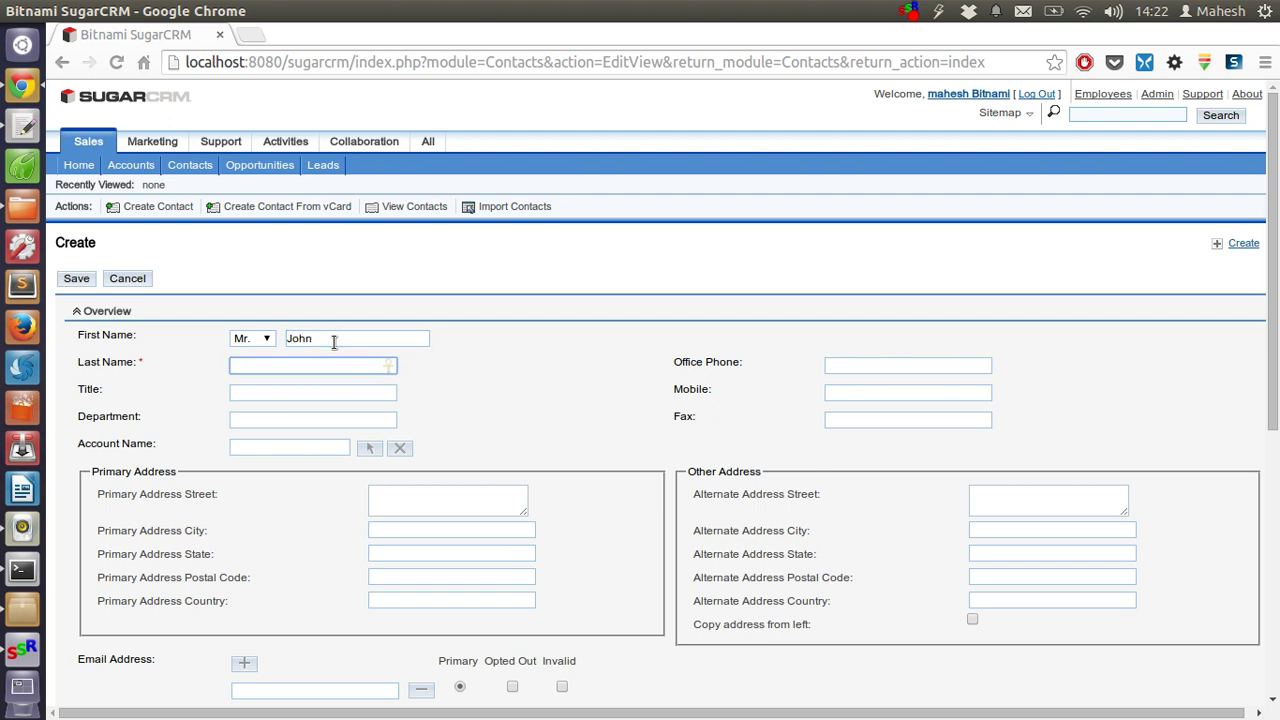
{"action": "type", "text": "Doe"}
- Fill in the contact's mobile number, Department HR and Title HR Admin
{"action": "left_click", "coordinate": [864, 392]}
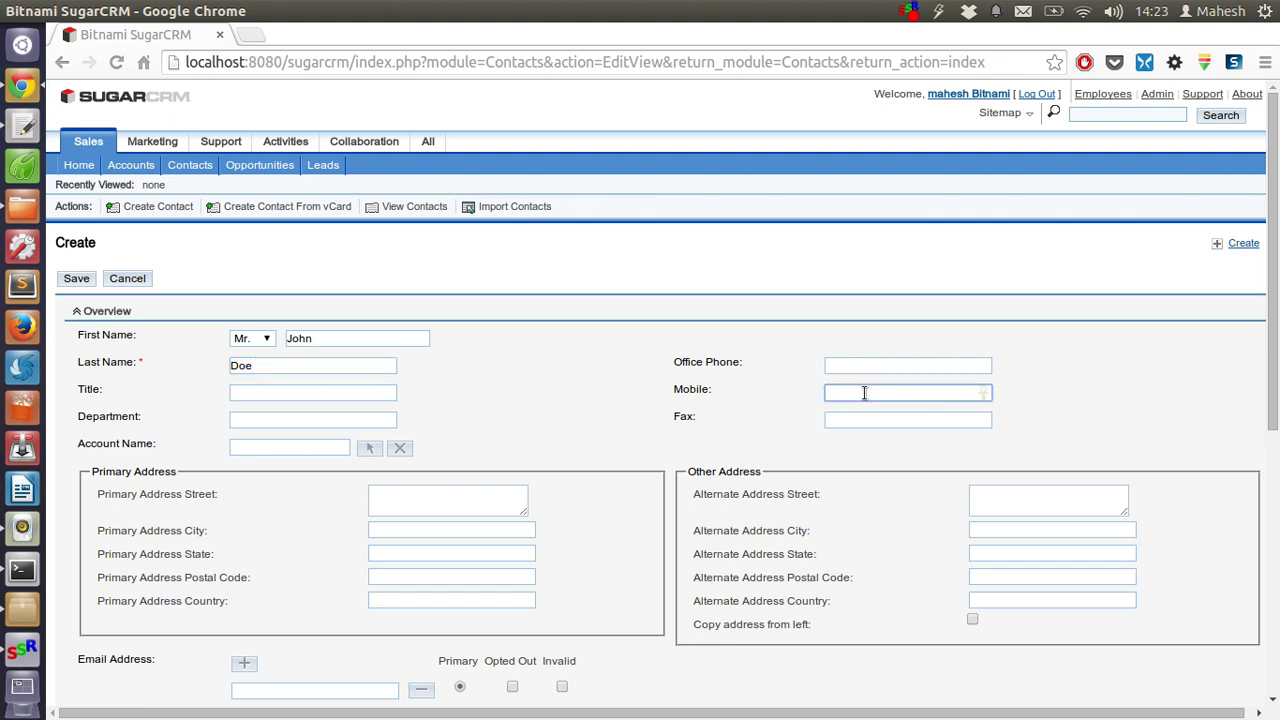
{"action": "left_click", "coordinate": [301, 413]}
{"action": "scroll", "coordinate": [567, 372], "scroll_direction": "down", "scroll_amount": 3}
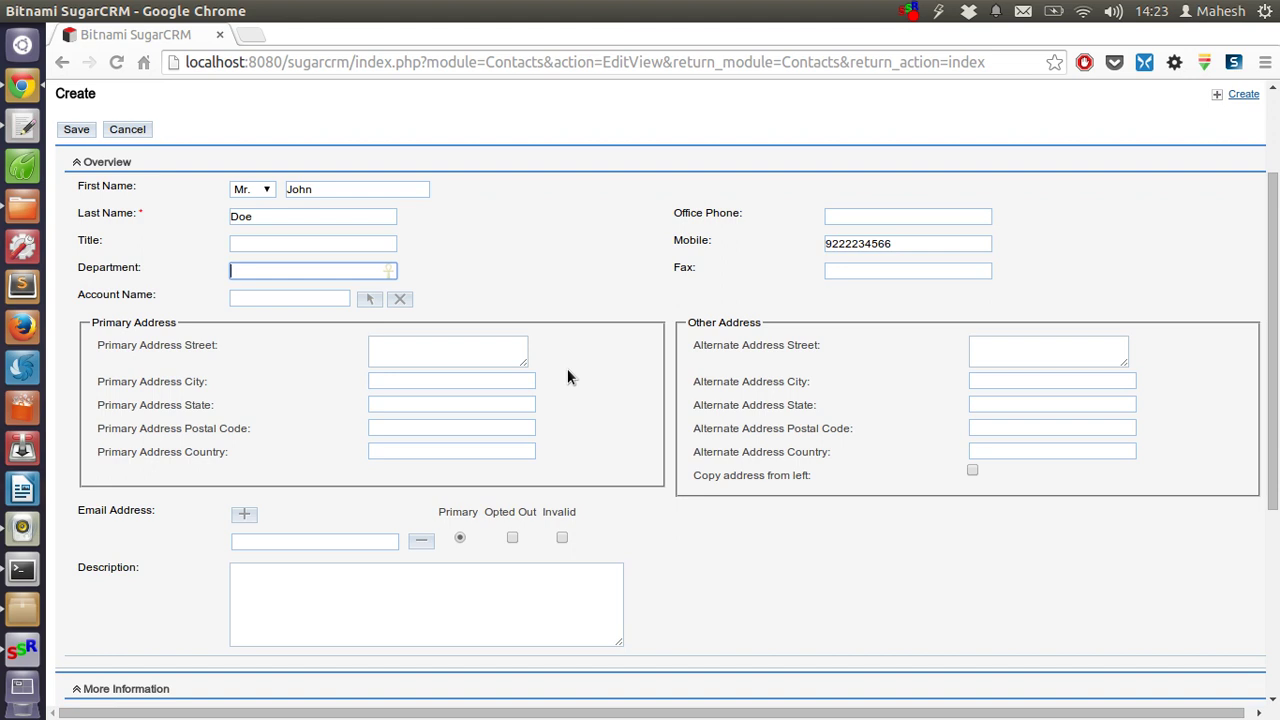
{"action": "type", "text": "HR"}
{"action": "left_click", "coordinate": [258, 242]}
{"action": "type", "text": "HR "}
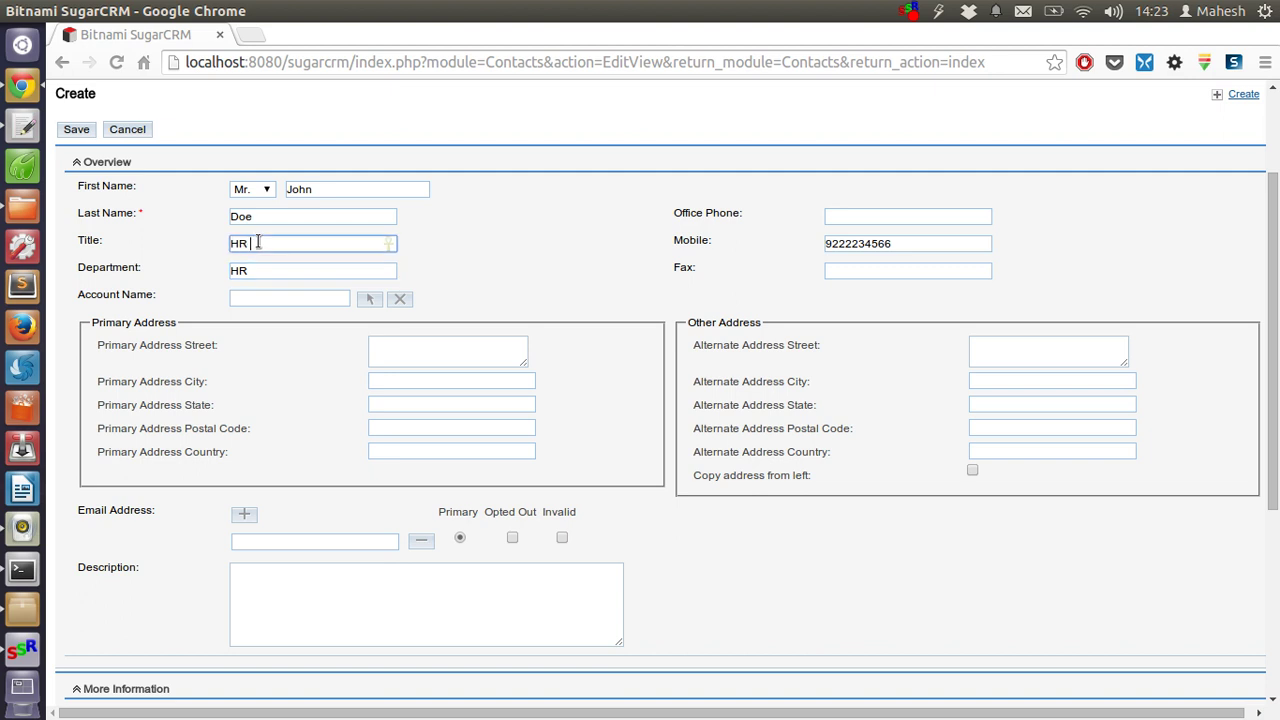
{"action": "type", "text": "Admin"}
- Enter the contact's company e-mail address as the primary Email Address
{"action": "scroll", "coordinate": [559, 402], "scroll_direction": "down", "scroll_amount": 2}
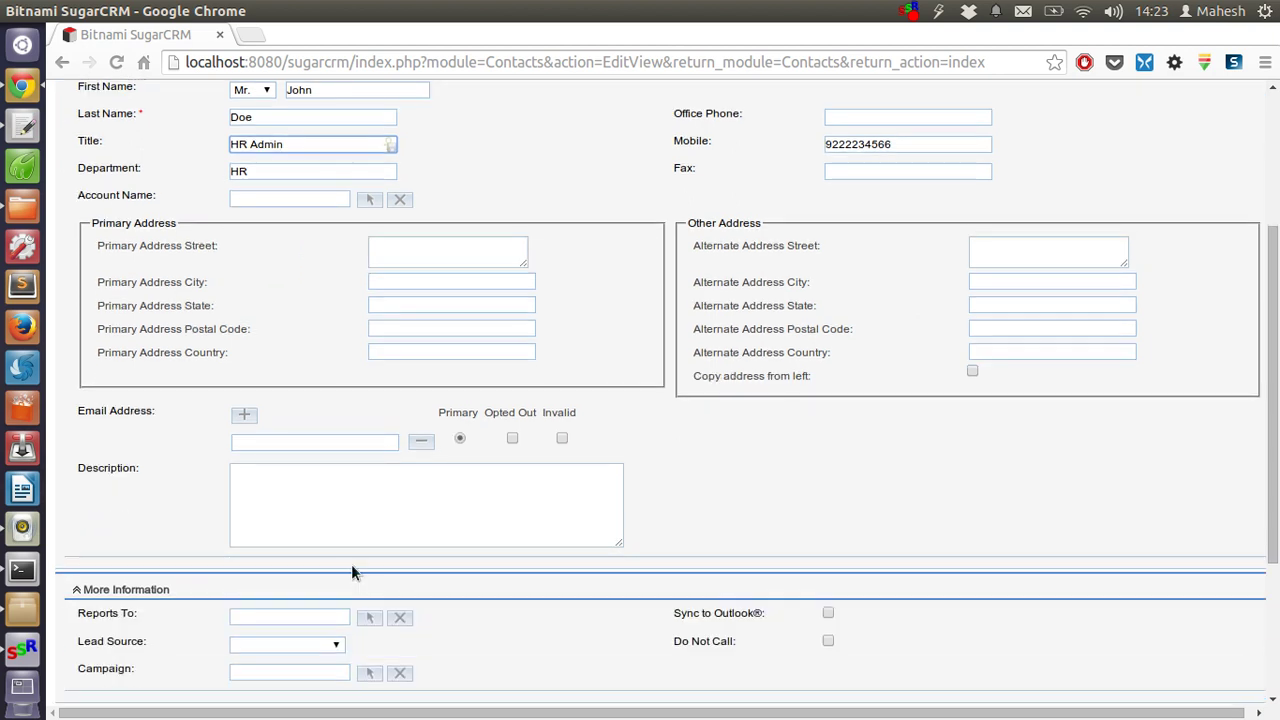
{"action": "left_click", "coordinate": [339, 527]}
{"action": "scroll", "coordinate": [728, 491], "scroll_direction": "down", "scroll_amount": 2}
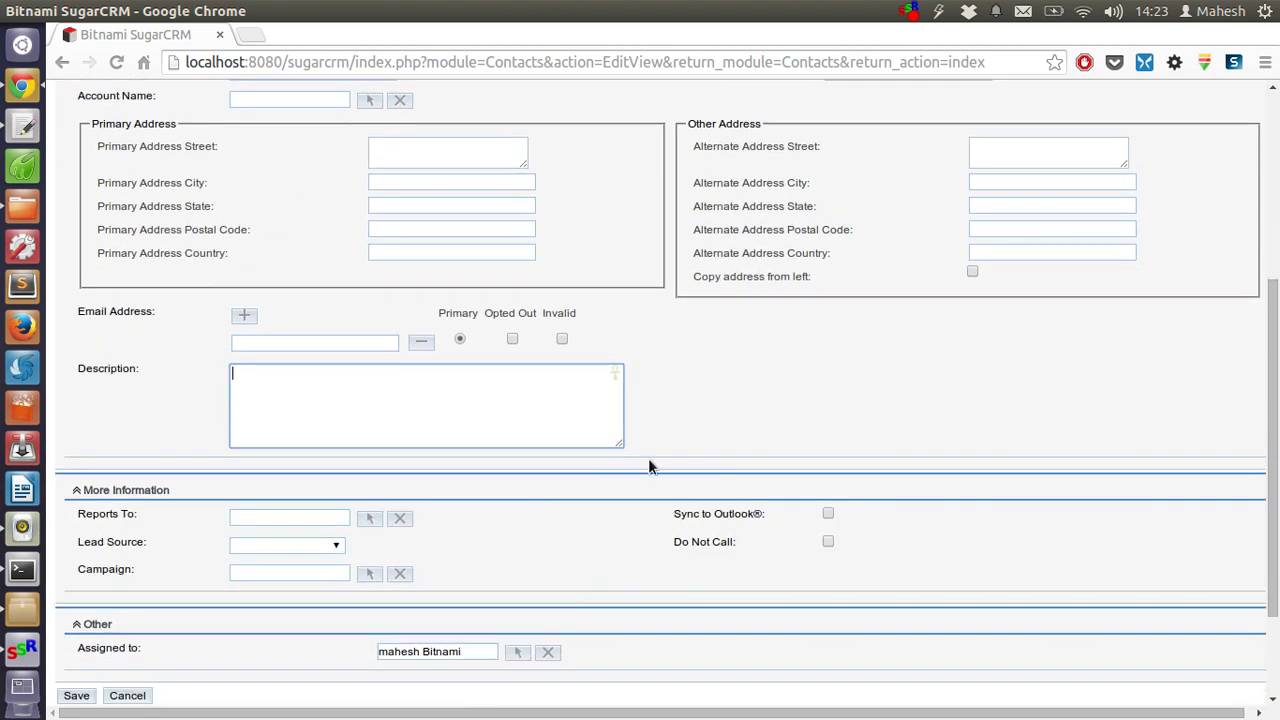
{"action": "left_click", "coordinate": [244, 316]}
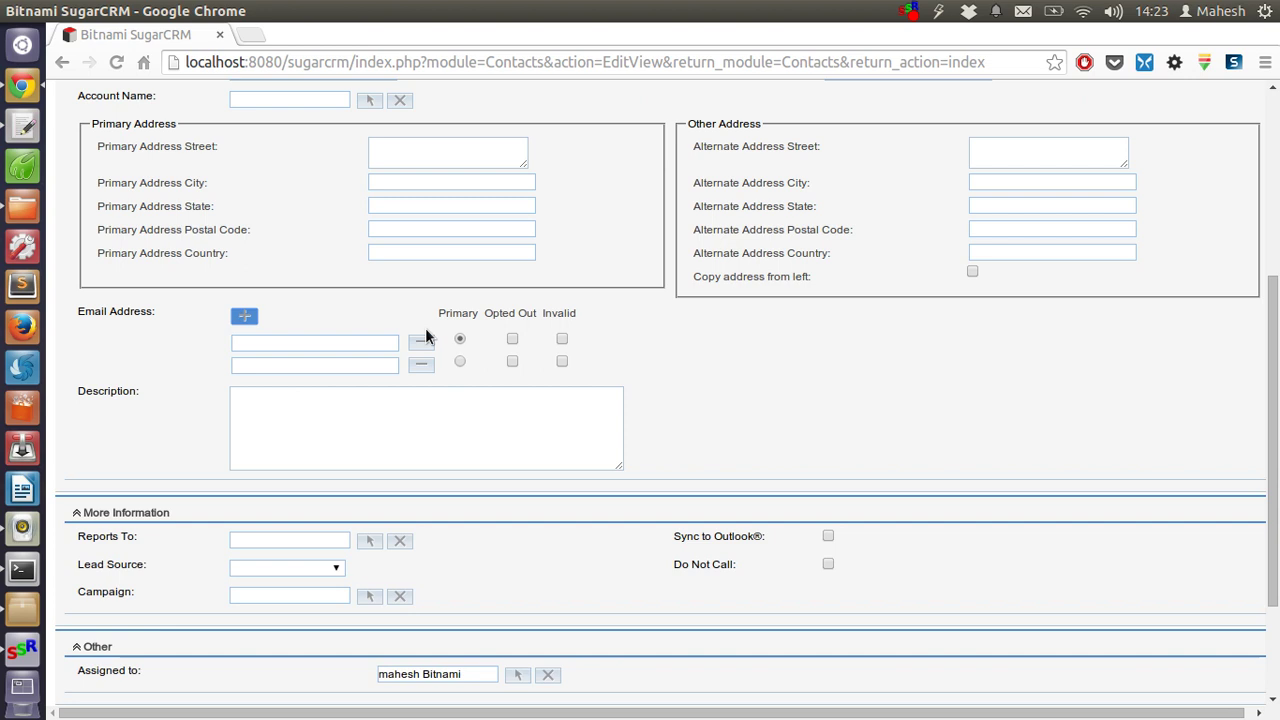
{"action": "left_click", "coordinate": [312, 348]}
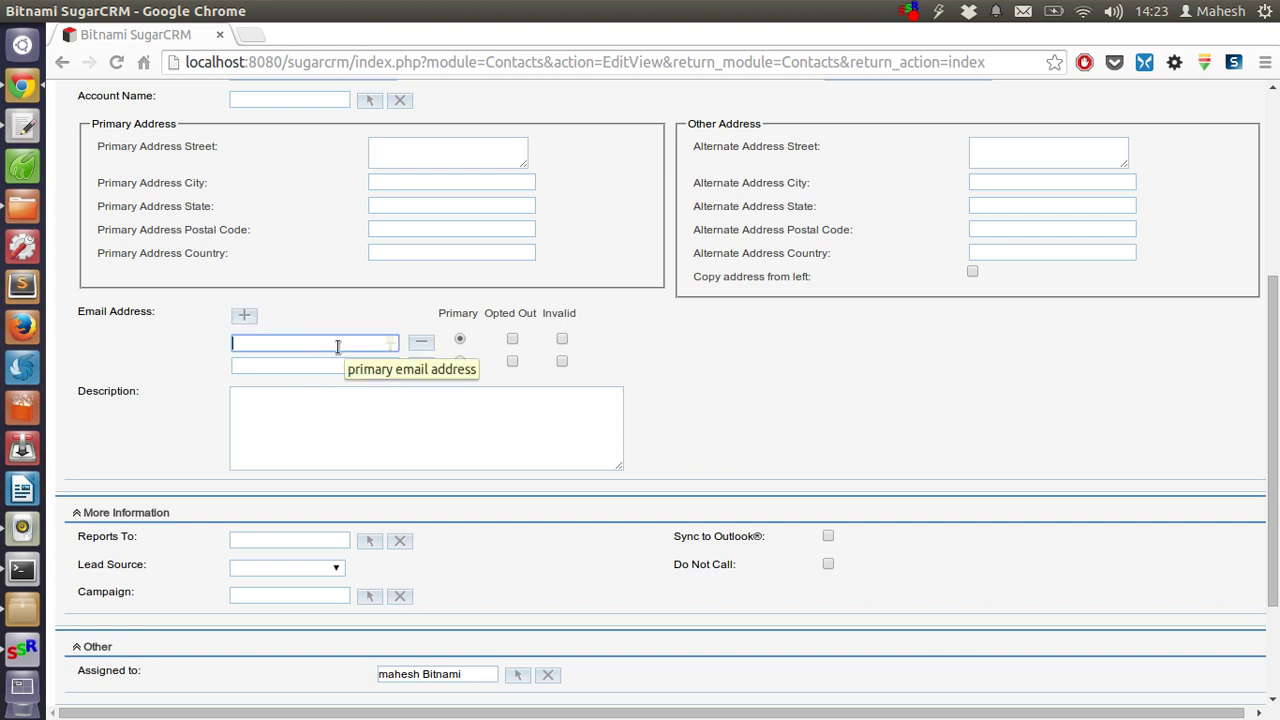
{"action": "type", "text": "johndoe@"}
{"action": "type", "text": "company.com"}
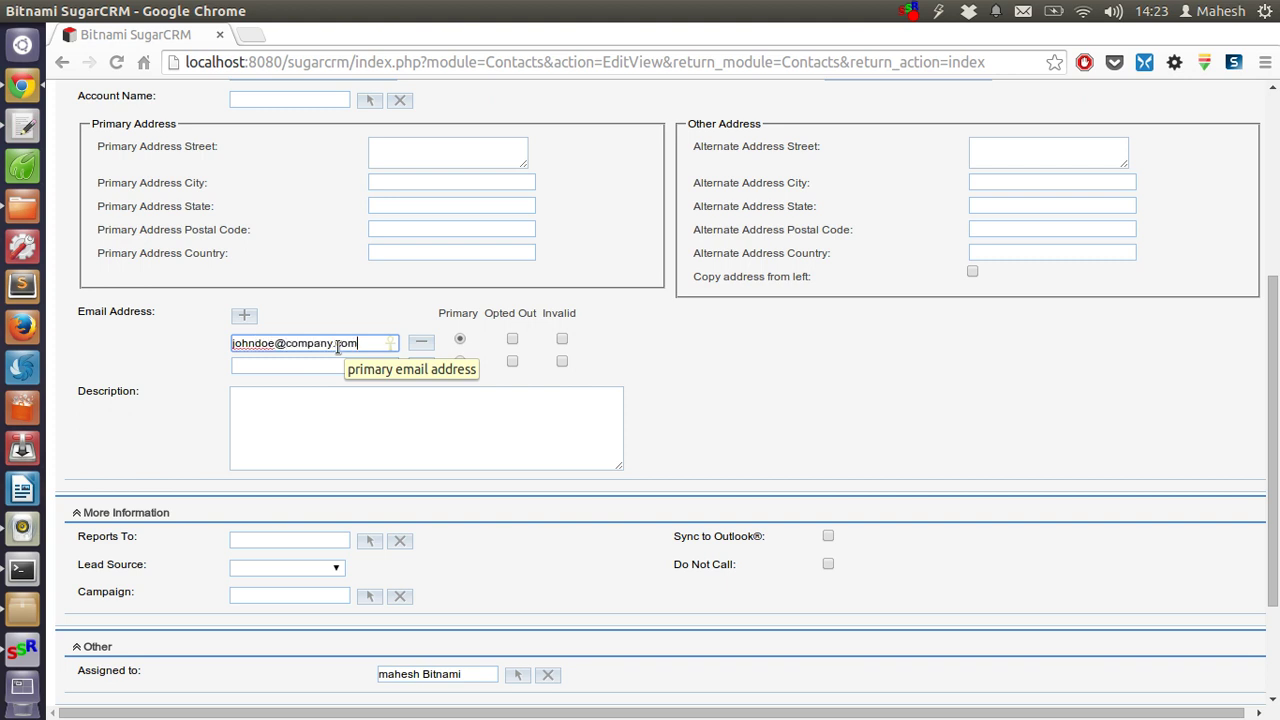
{"action": "scroll", "coordinate": [226, 437], "scroll_direction": "down", "scroll_amount": 3}
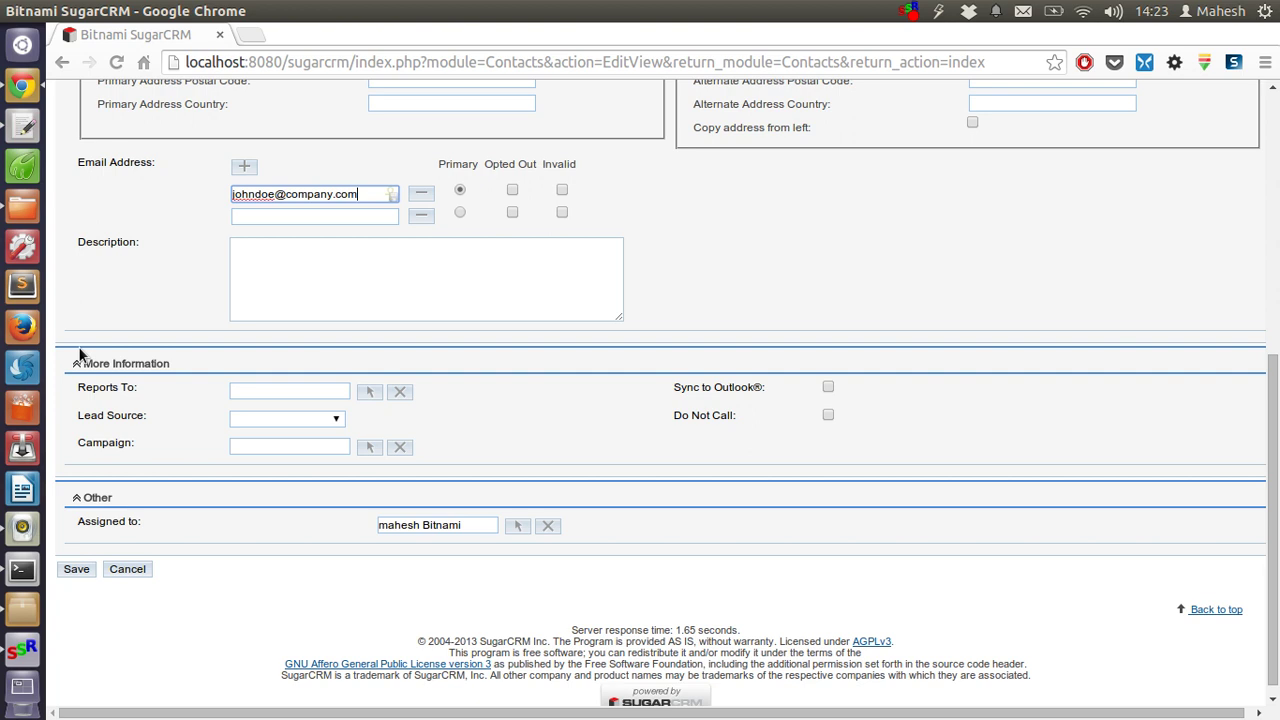
{"action": "left_click", "coordinate": [280, 392]}
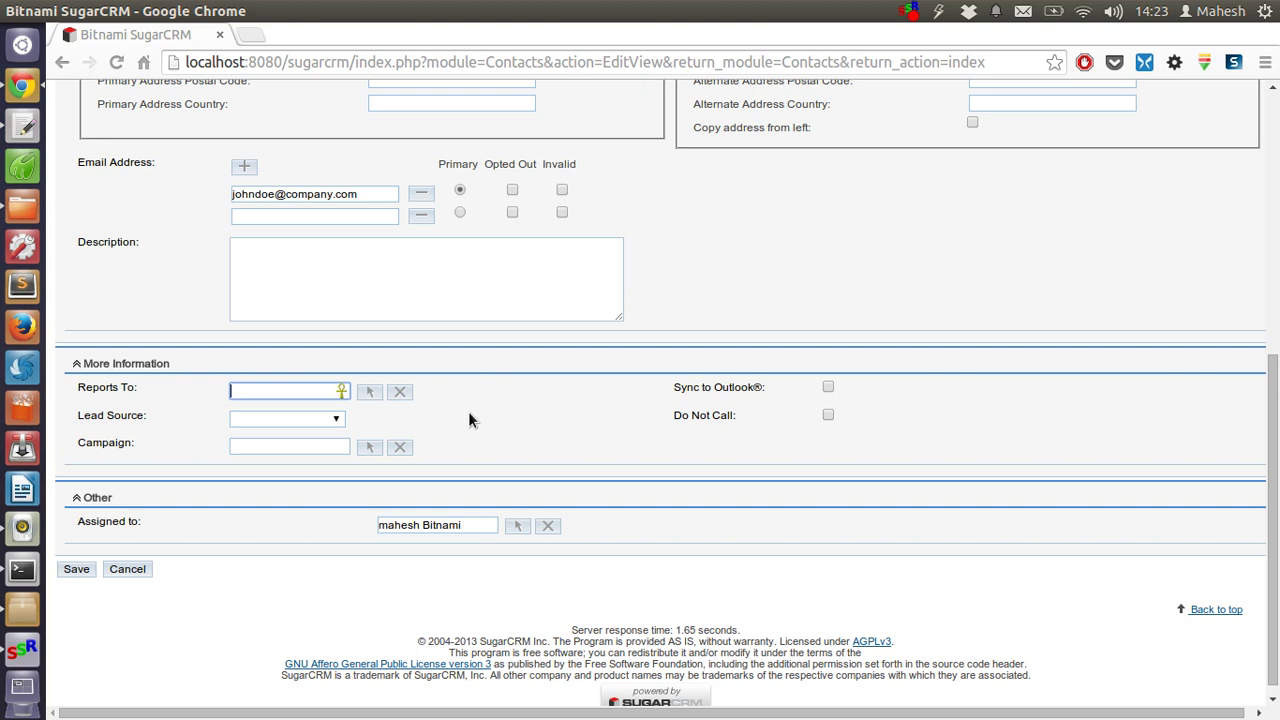
- Choose Employee in the Lead Source dropdown
{"action": "left_click", "coordinate": [334, 420]}
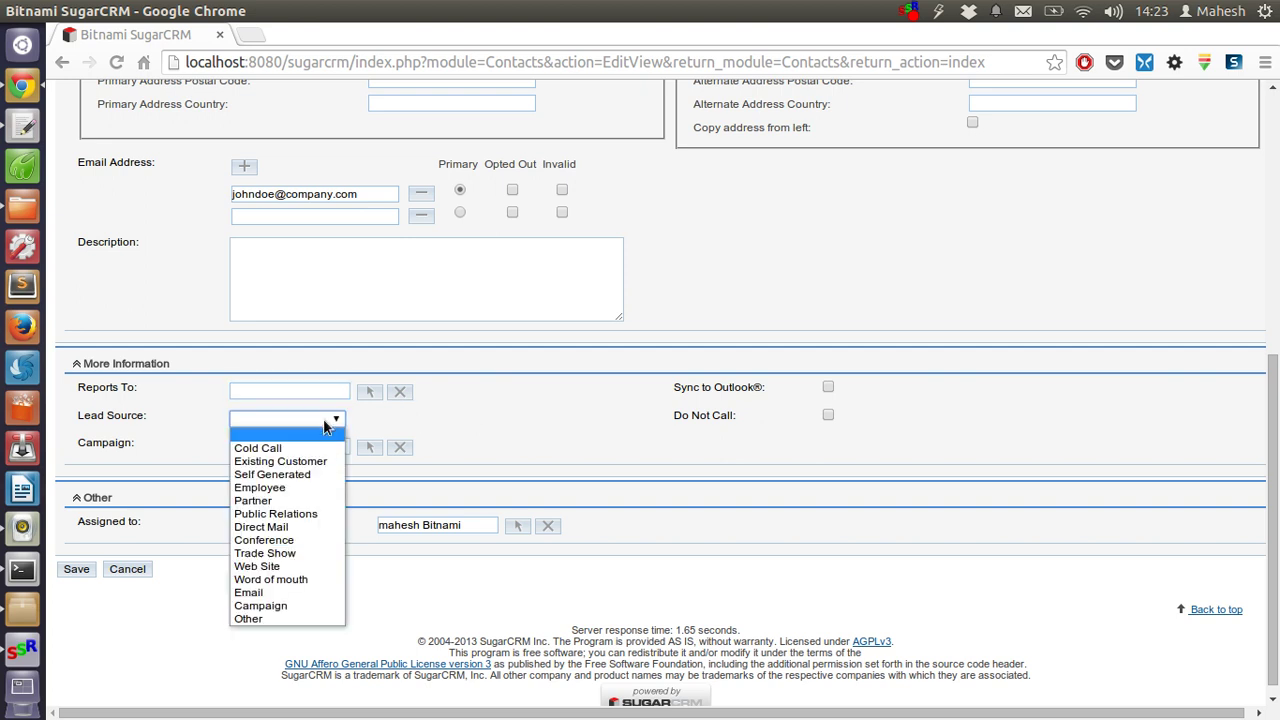
{"action": "left_click", "coordinate": [288, 489]}
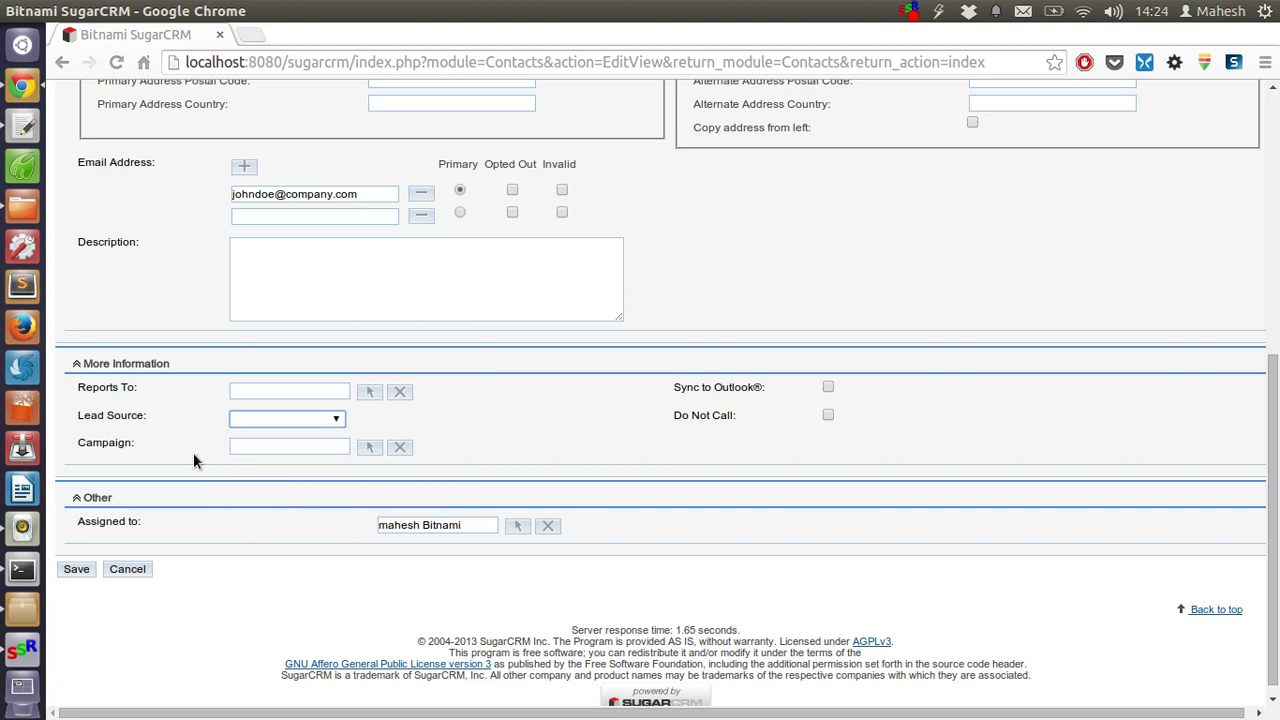
{"action": "left_click", "coordinate": [261, 423]}
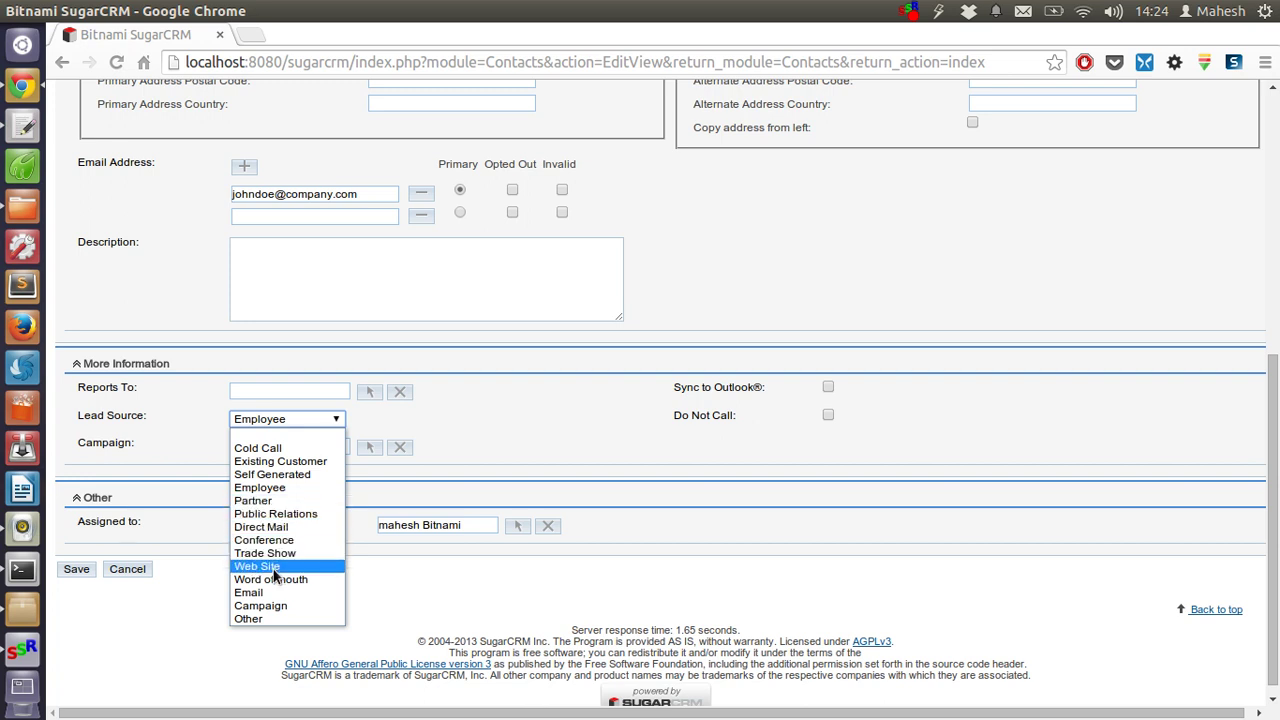
{"action": "left_click", "coordinate": [286, 491]}
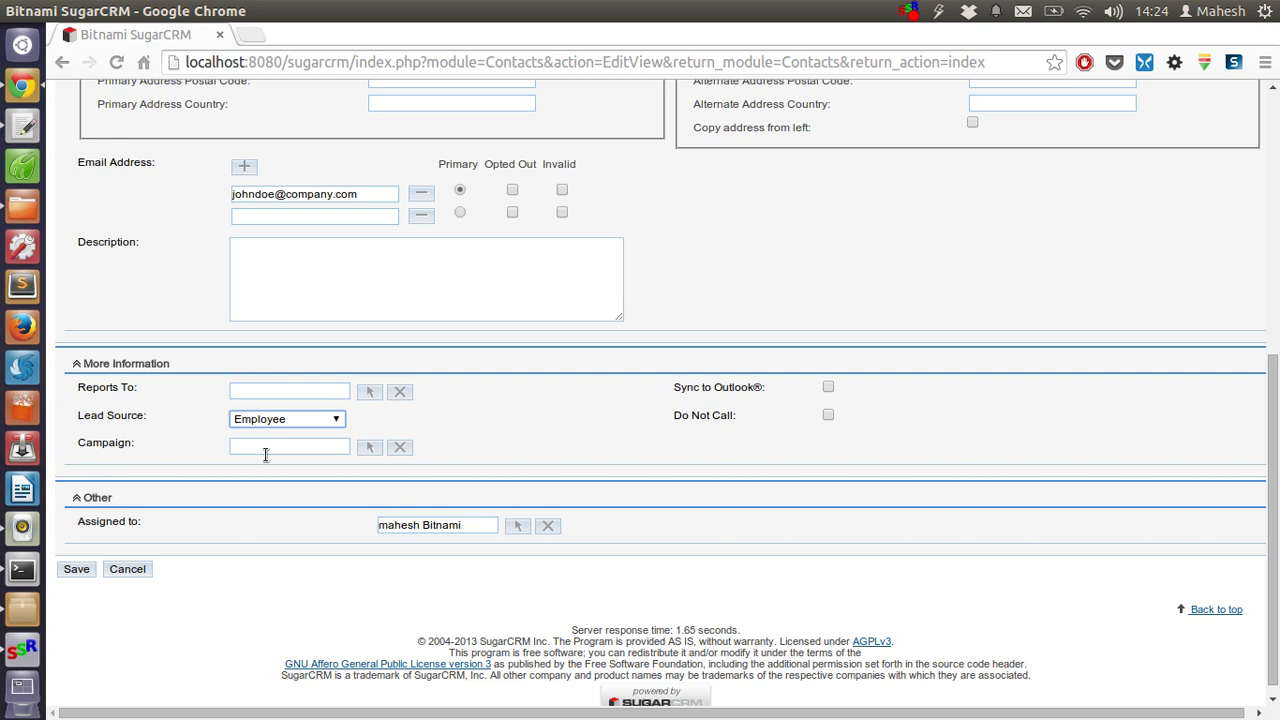
- Check the Campaign and Assigned to fields, leaving them unchanged, and return to the form's top
{"action": "left_click", "coordinate": [265, 453]}
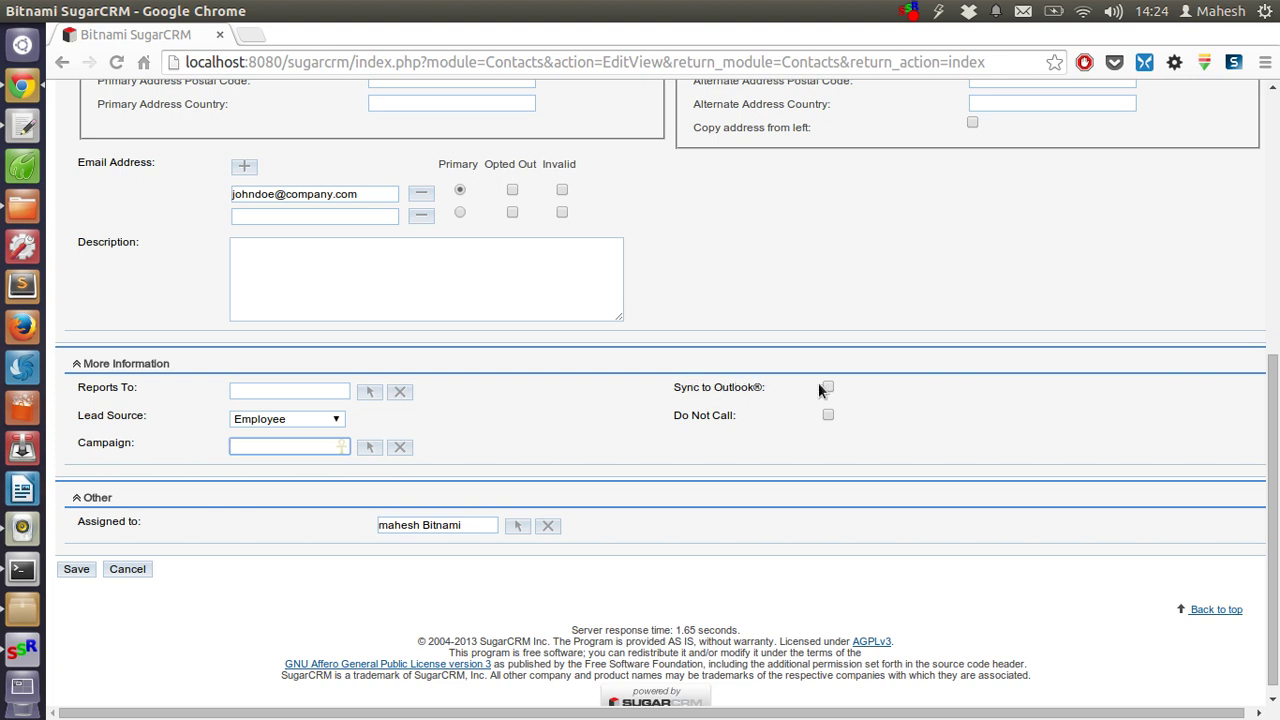
{"action": "left_click", "coordinate": [436, 527]}
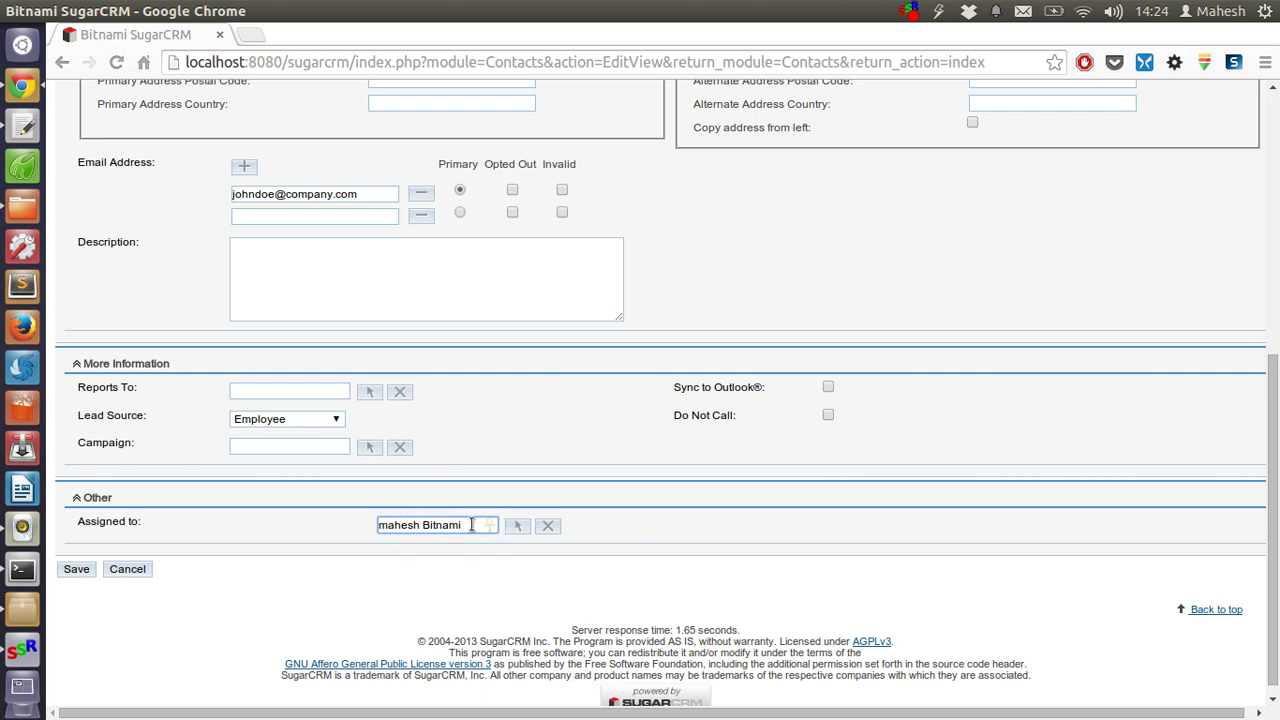
{"action": "key", "text": "ctrl+a"}
{"action": "left_click", "coordinate": [313, 512]}
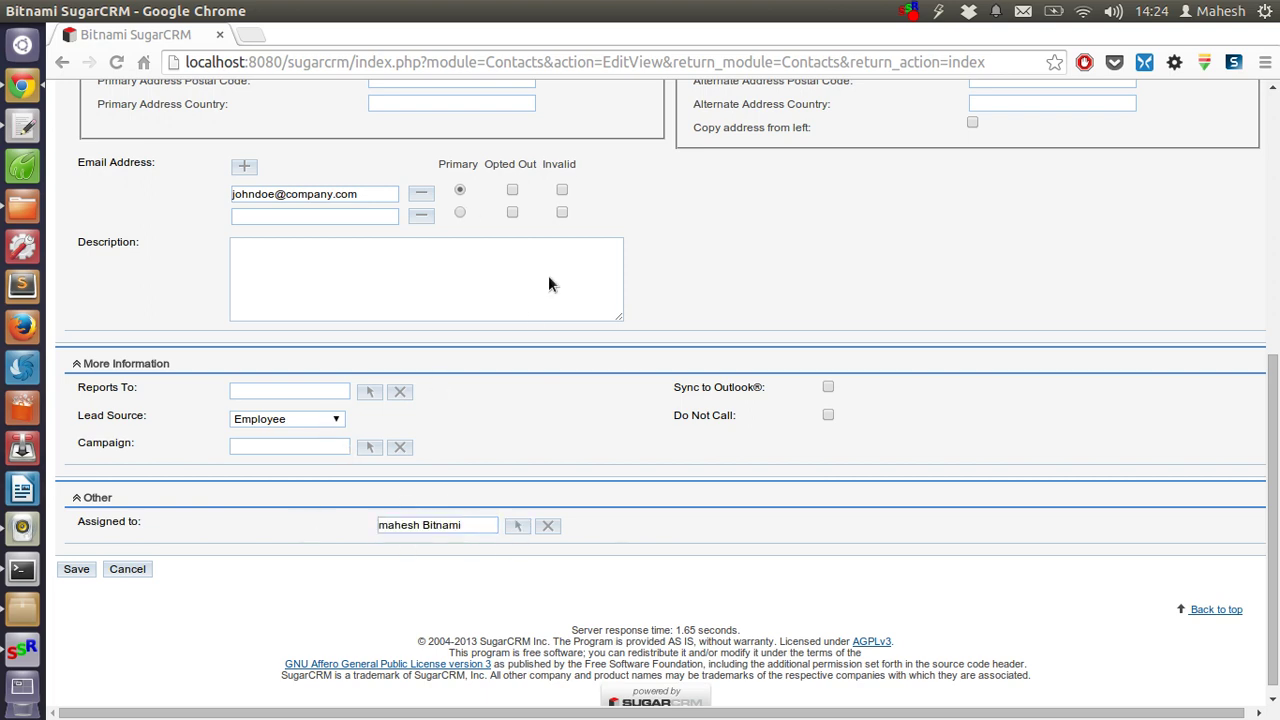
{"action": "scroll", "coordinate": [530, 320], "scroll_direction": "up", "scroll_amount": 4}
{"action": "scroll", "coordinate": [530, 322], "scroll_direction": "up", "scroll_amount": 3}
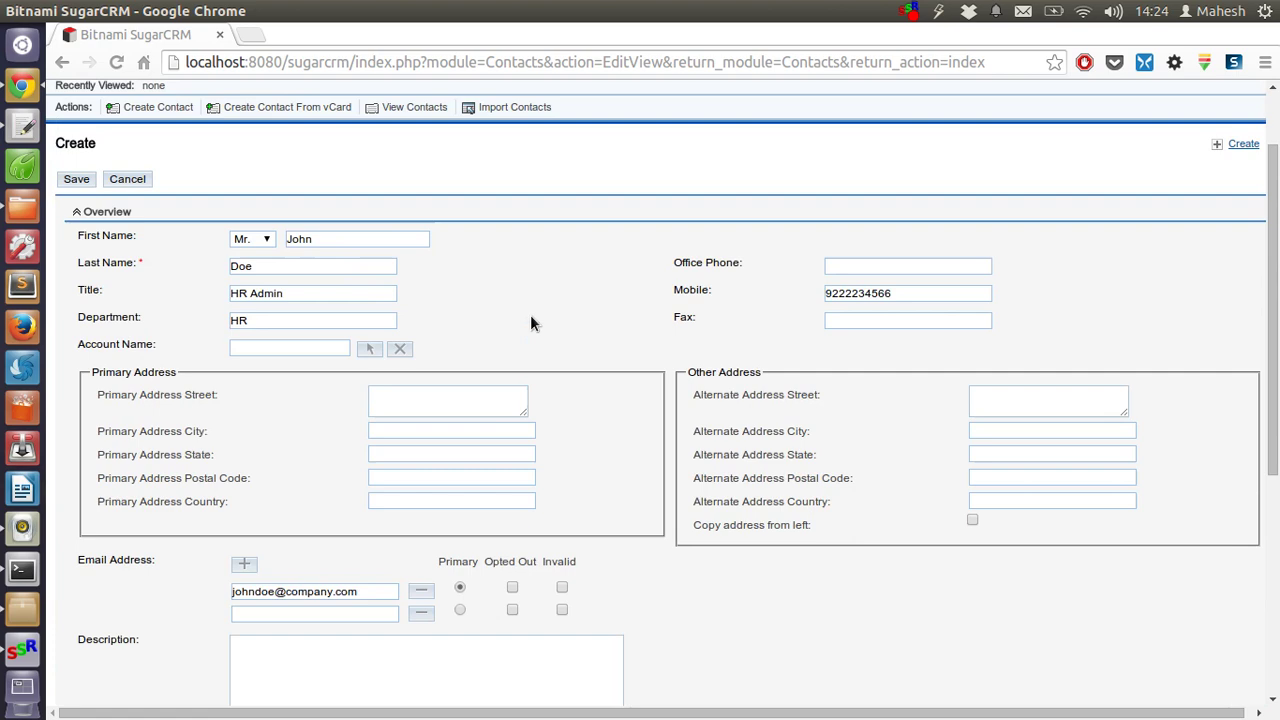
{"action": "scroll", "coordinate": [530, 322], "scroll_direction": "down", "scroll_amount": 6}
{"action": "scroll", "coordinate": [531, 322], "scroll_direction": "up", "scroll_amount": 5}
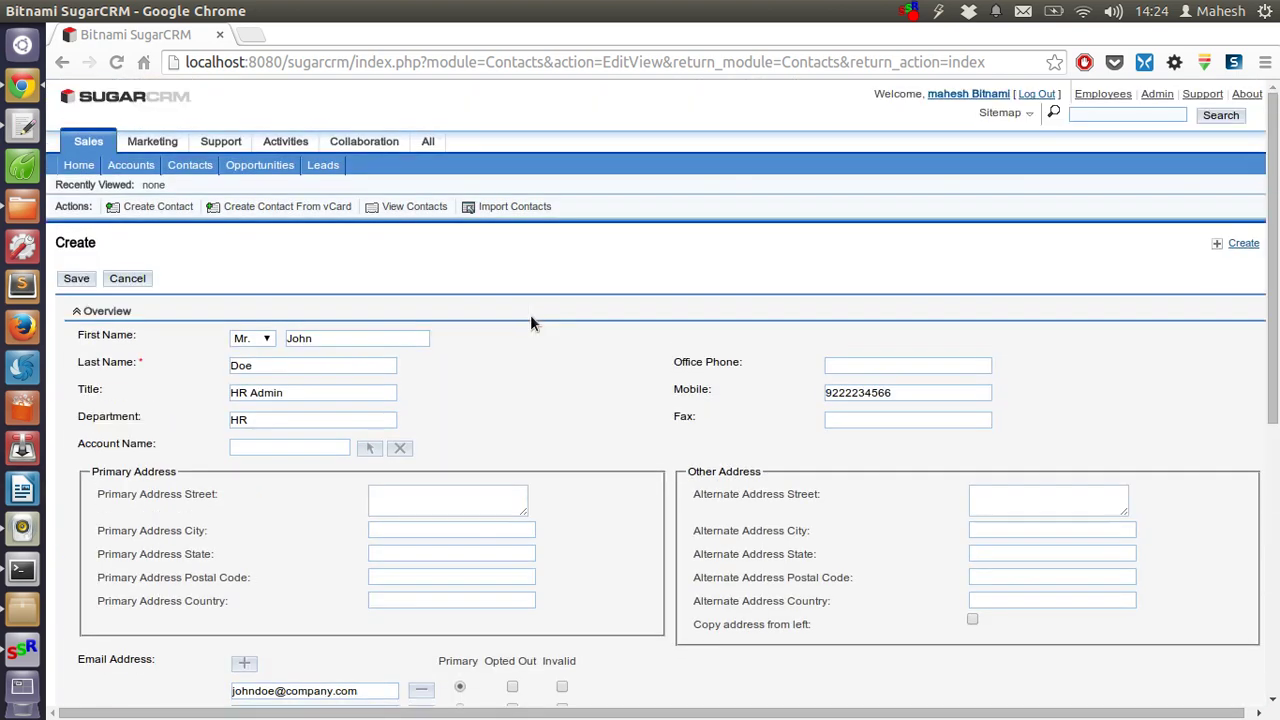
- Save the contact, then show the Contacts list sorted by Office Phone
{"action": "left_click", "coordinate": [72, 281]}
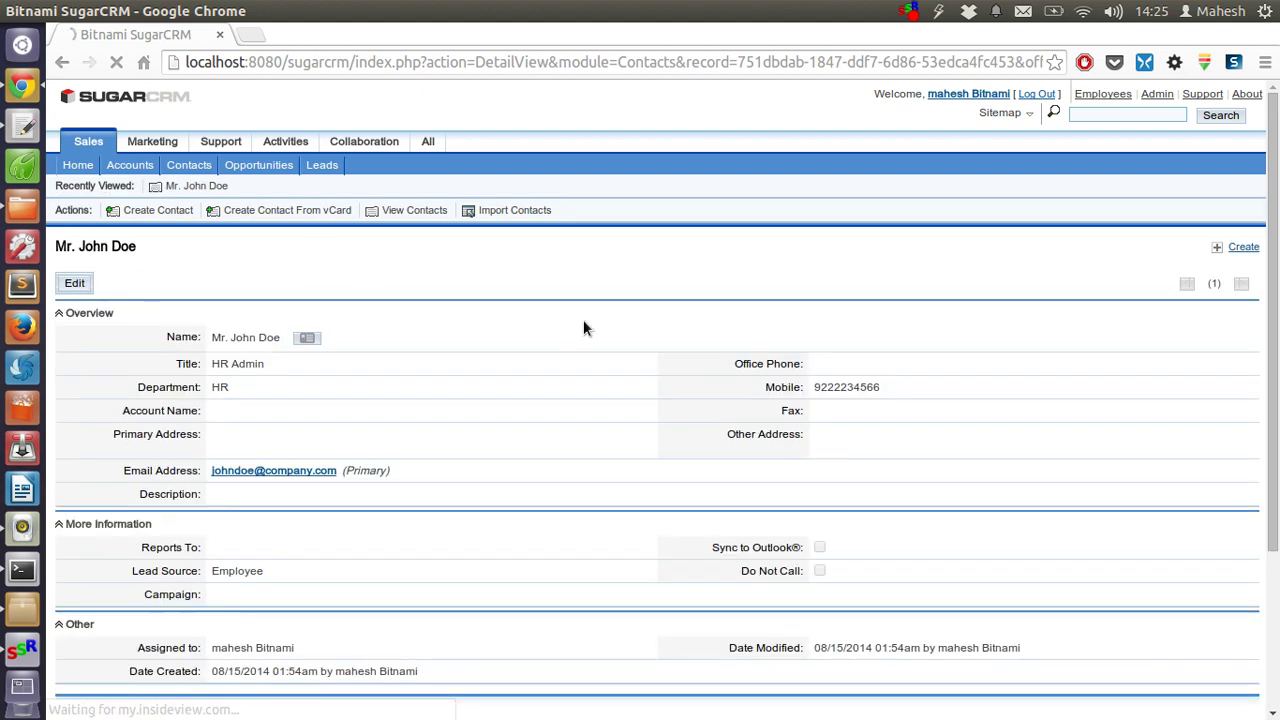
{"action": "scroll", "coordinate": [583, 329], "scroll_direction": "down", "scroll_amount": 5}
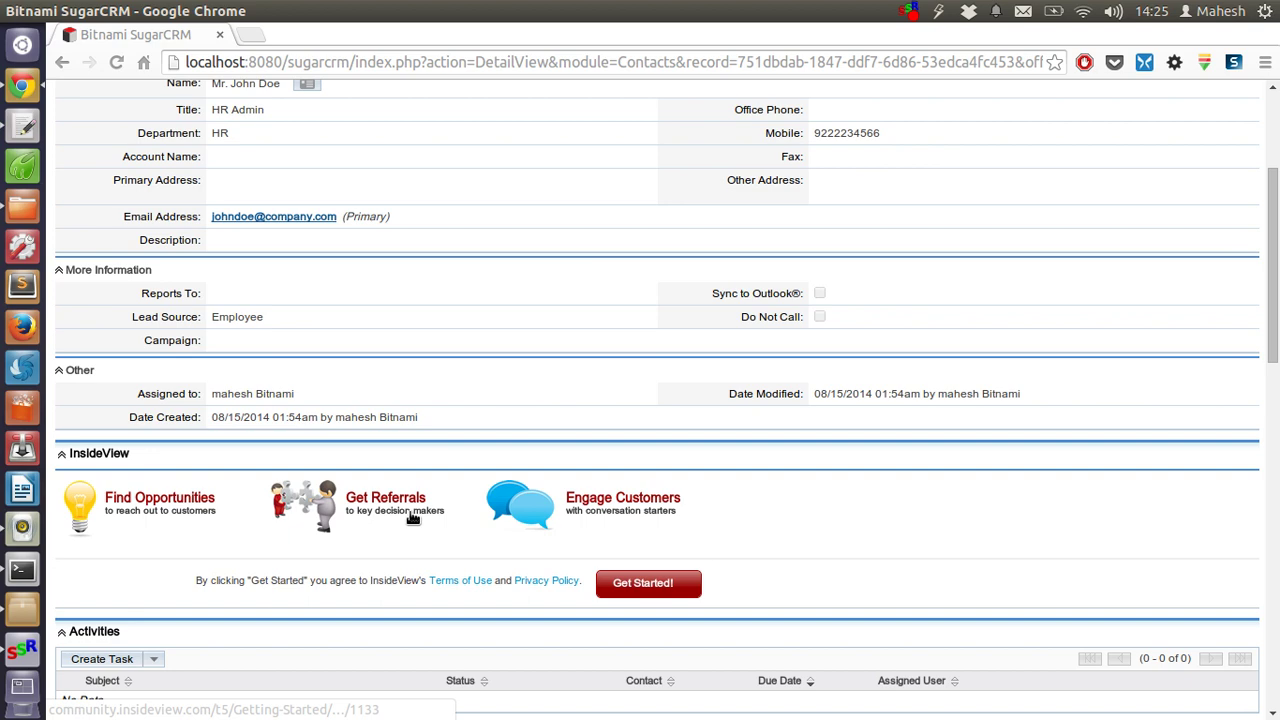
{"action": "scroll", "coordinate": [516, 344], "scroll_direction": "up", "scroll_amount": 5}
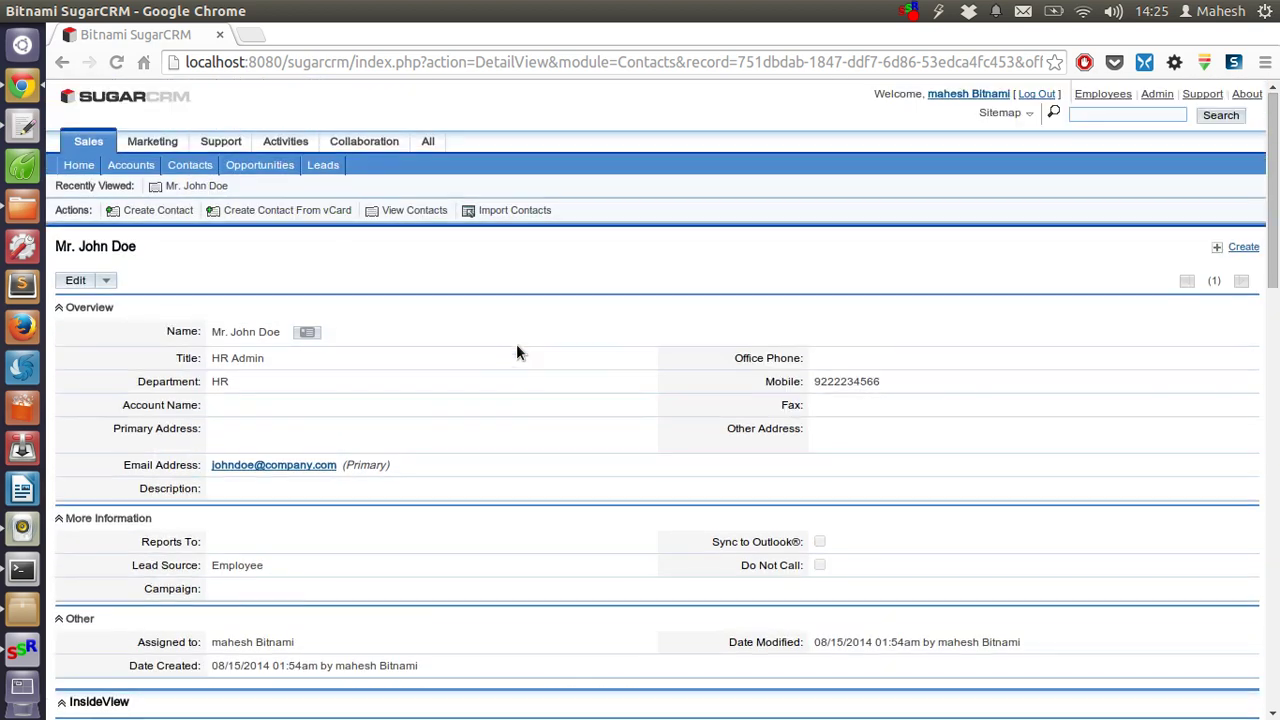
{"action": "left_click", "coordinate": [440, 211]}
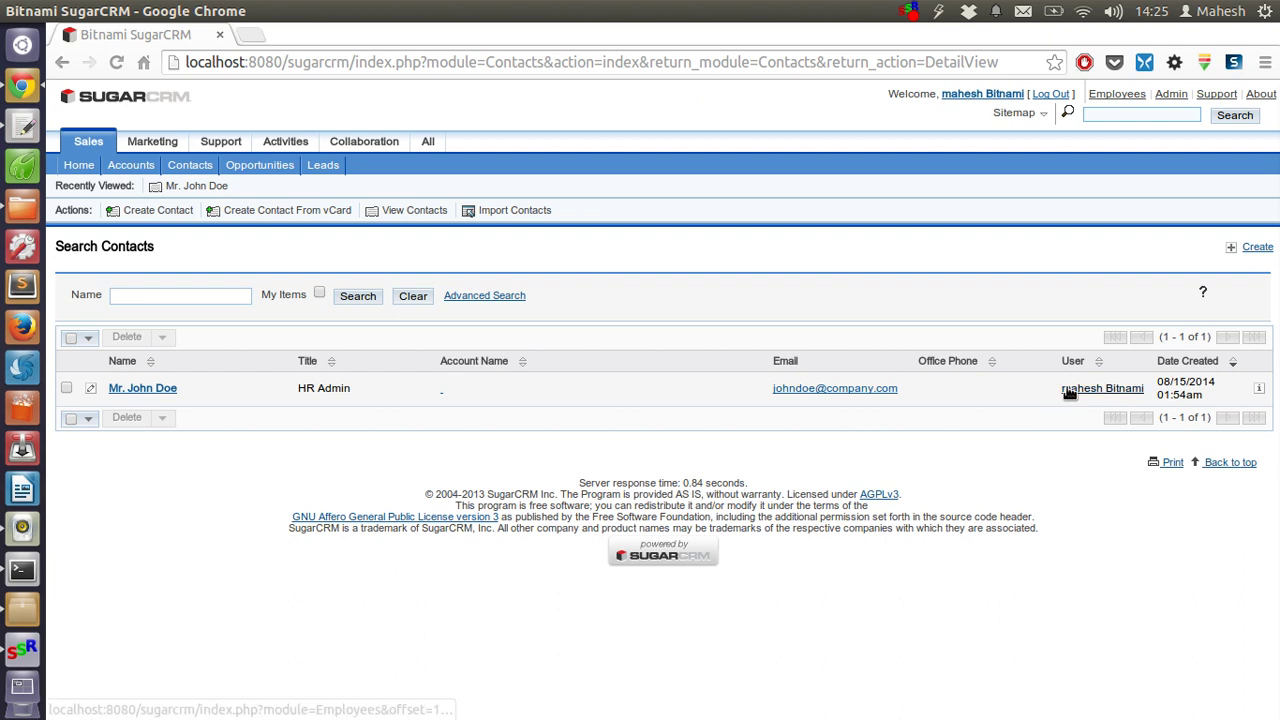
{"action": "left_click", "coordinate": [994, 366]}
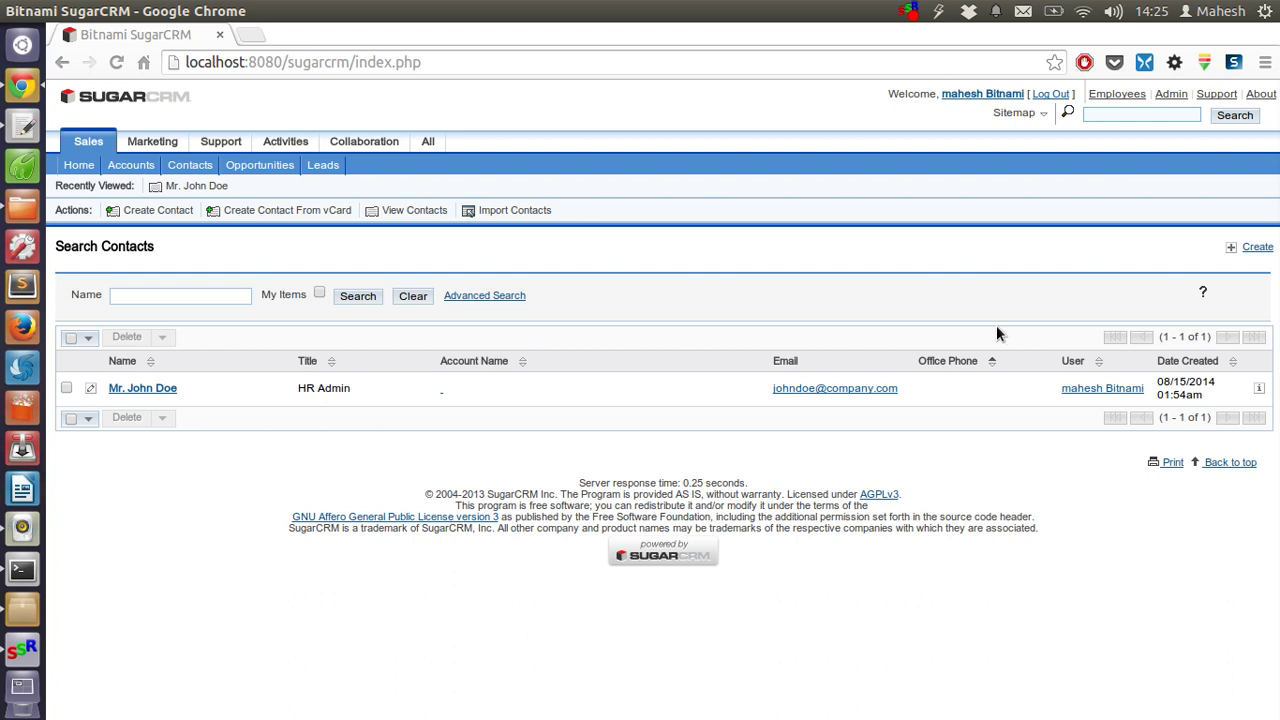
{"action": "left_click", "coordinate": [318, 211]}
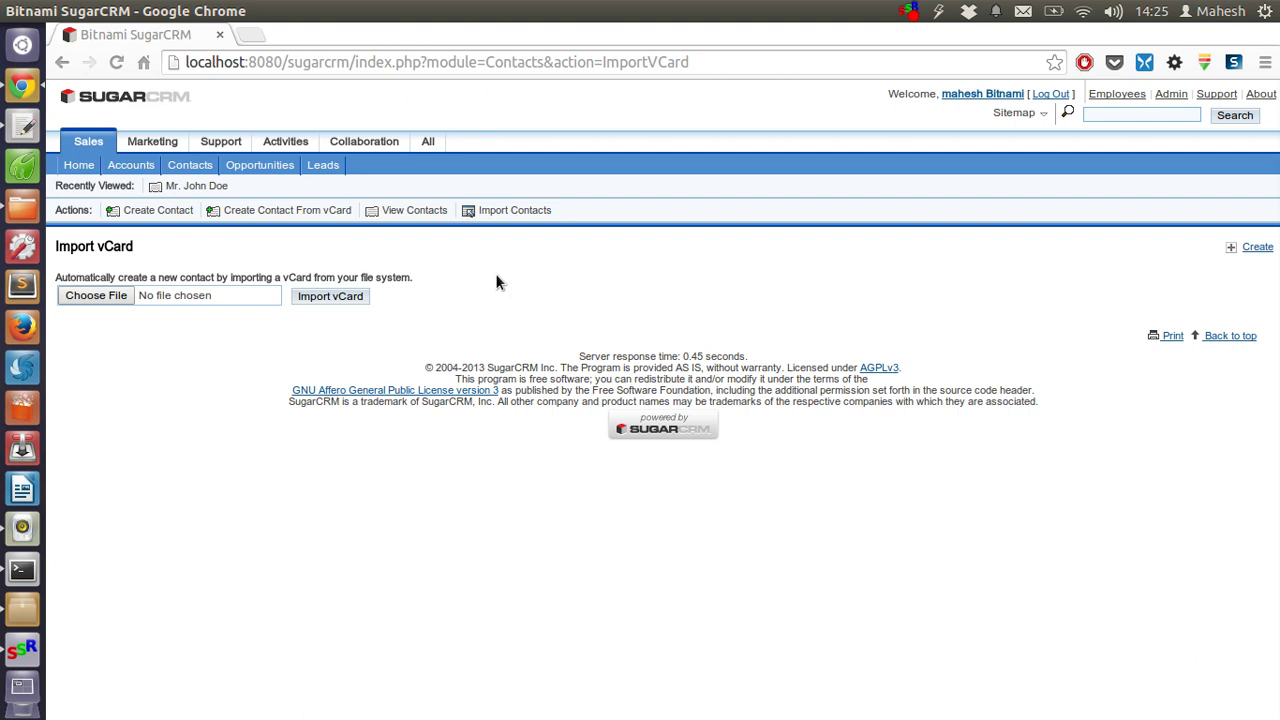
{"action": "left_click_drag", "start_coordinate": [495, 279], "coordinate": [116, 278]}
{"action": "left_click", "coordinate": [131, 292]}
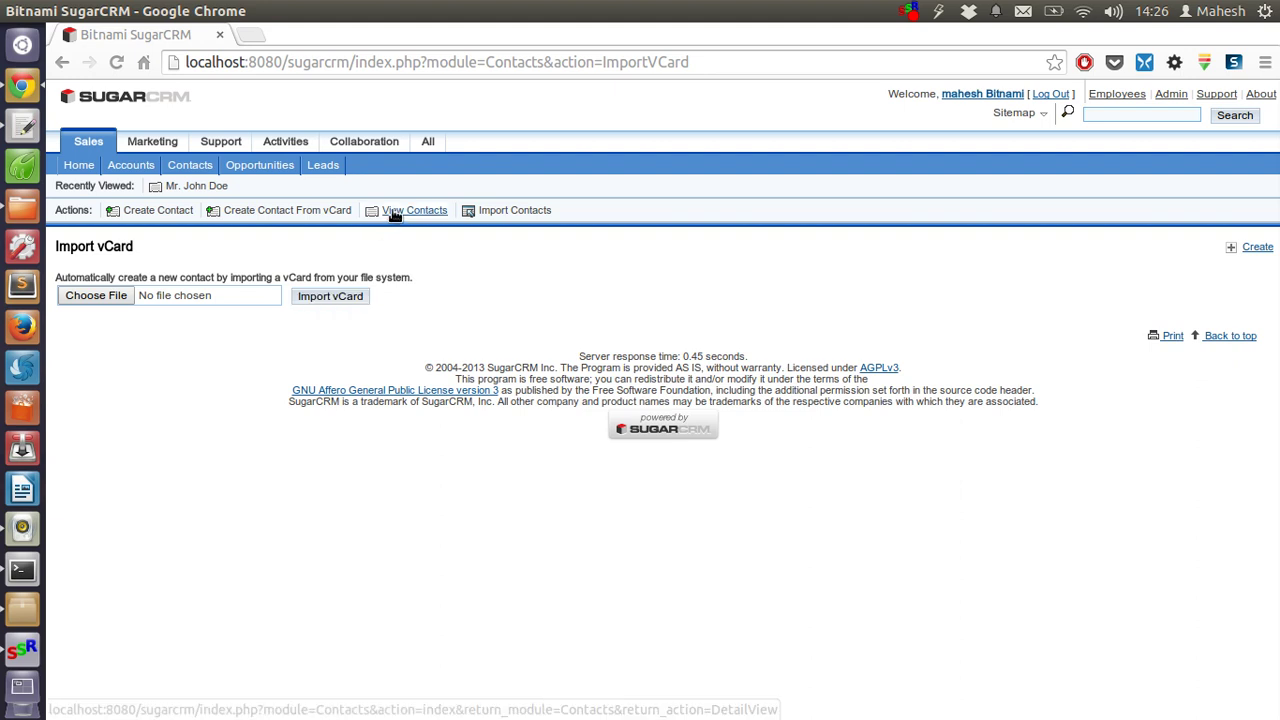
{"action": "left_click", "coordinate": [490, 214]}
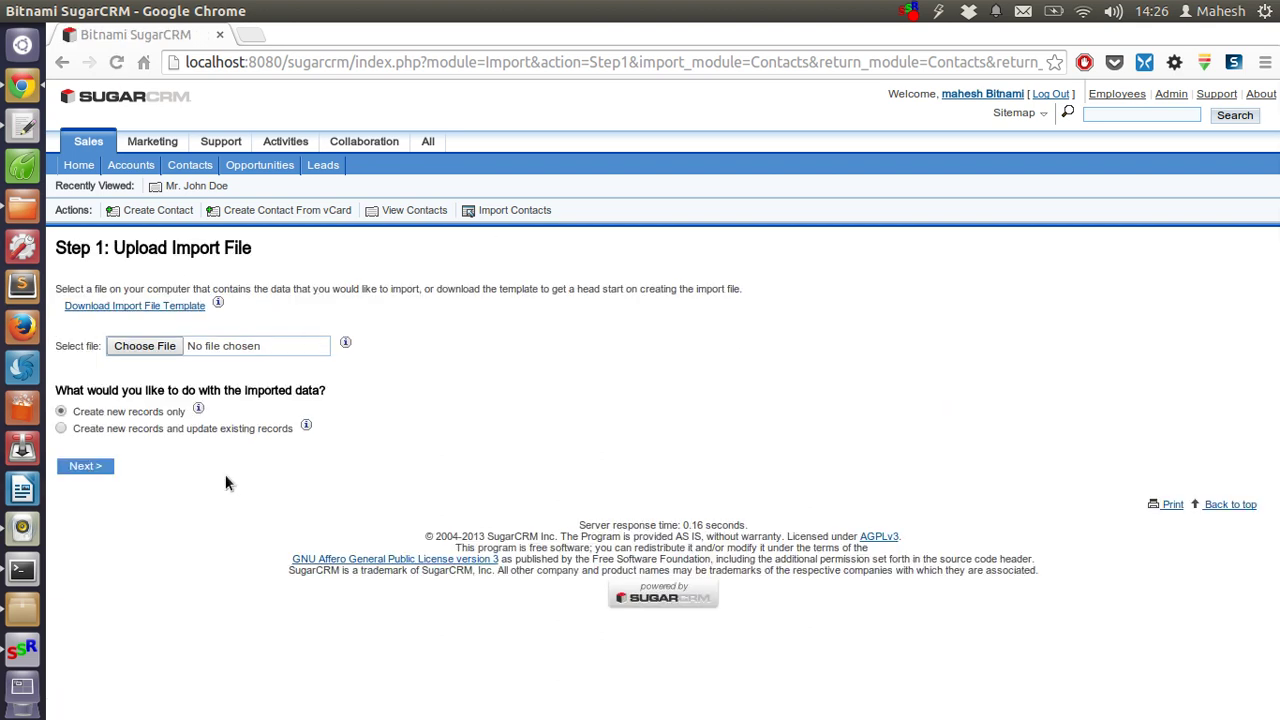
{"action": "left_click", "coordinate": [420, 213]}
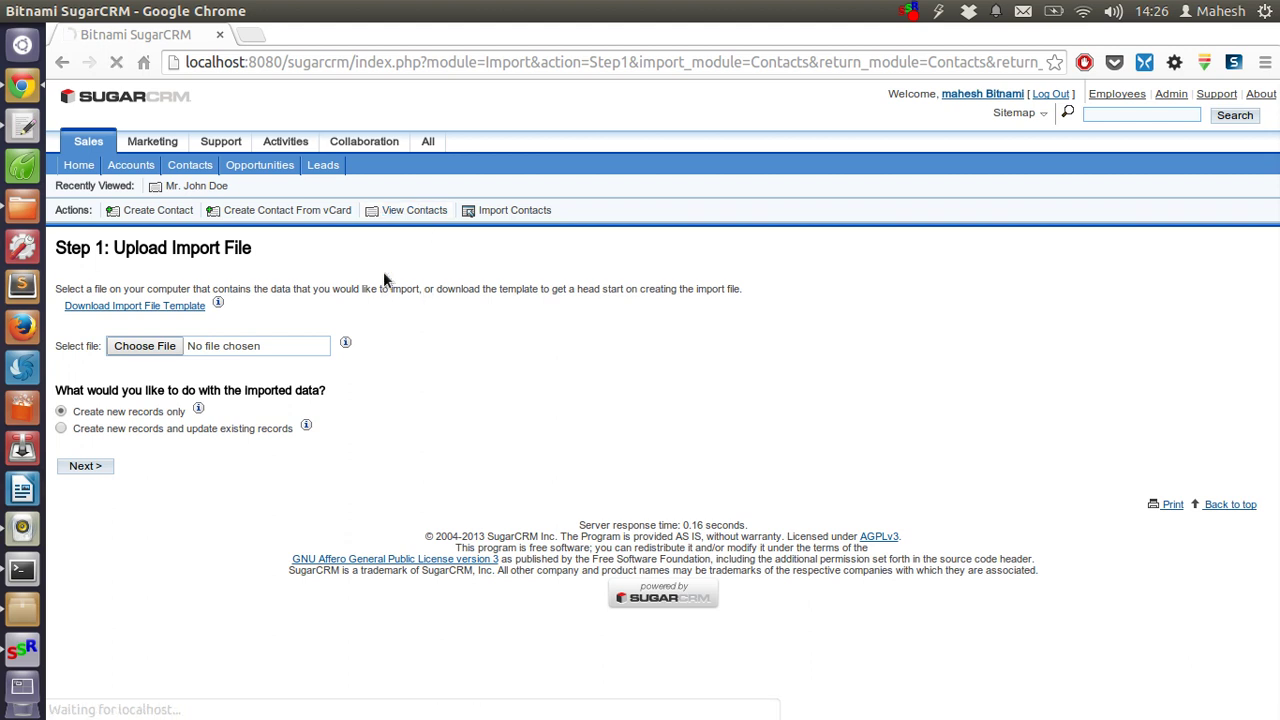